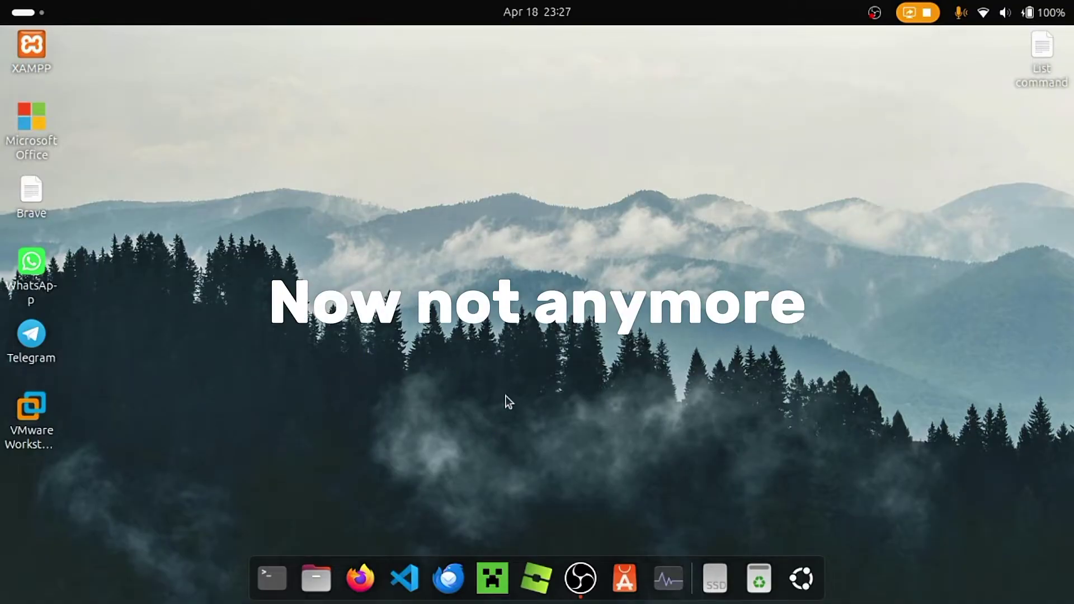
- Launch Firefox and run a Google search for 'free stuff bot' to reach freestuffbot.xyz
click(377, 595)
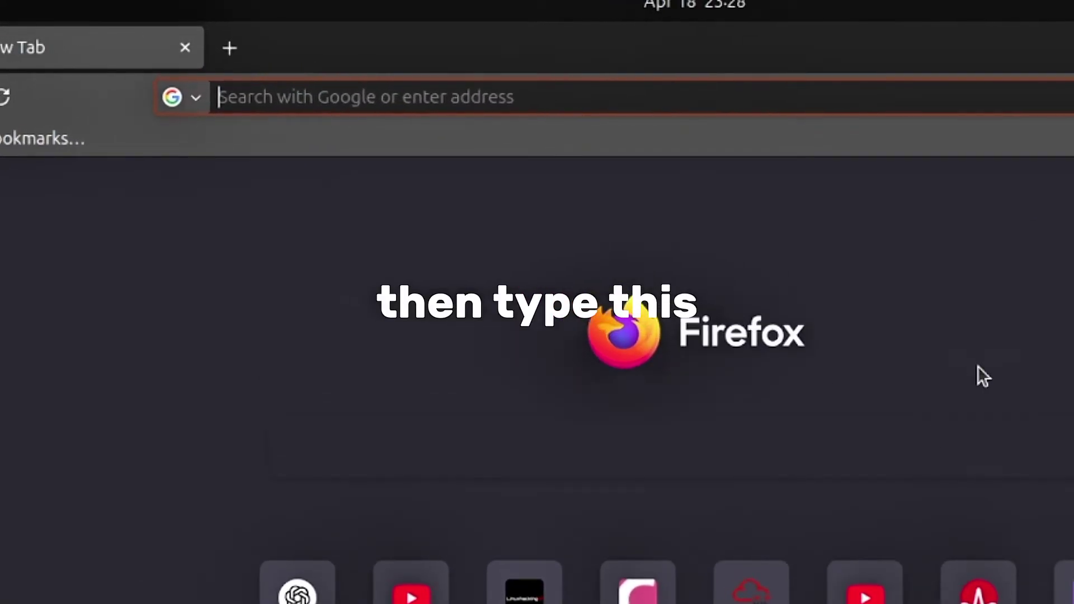
text(fr)
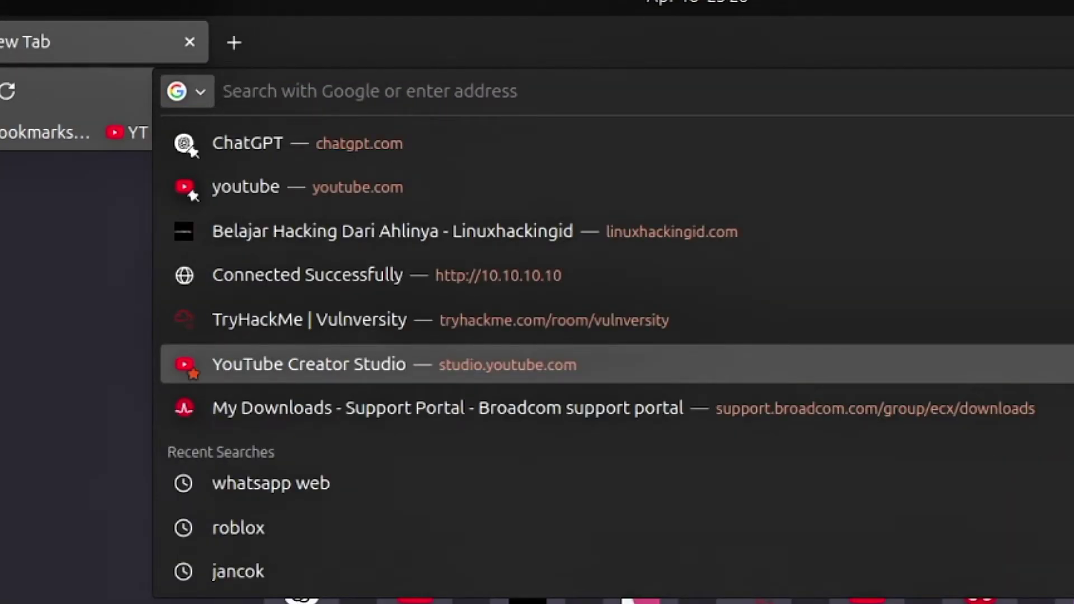
text(free stuff)
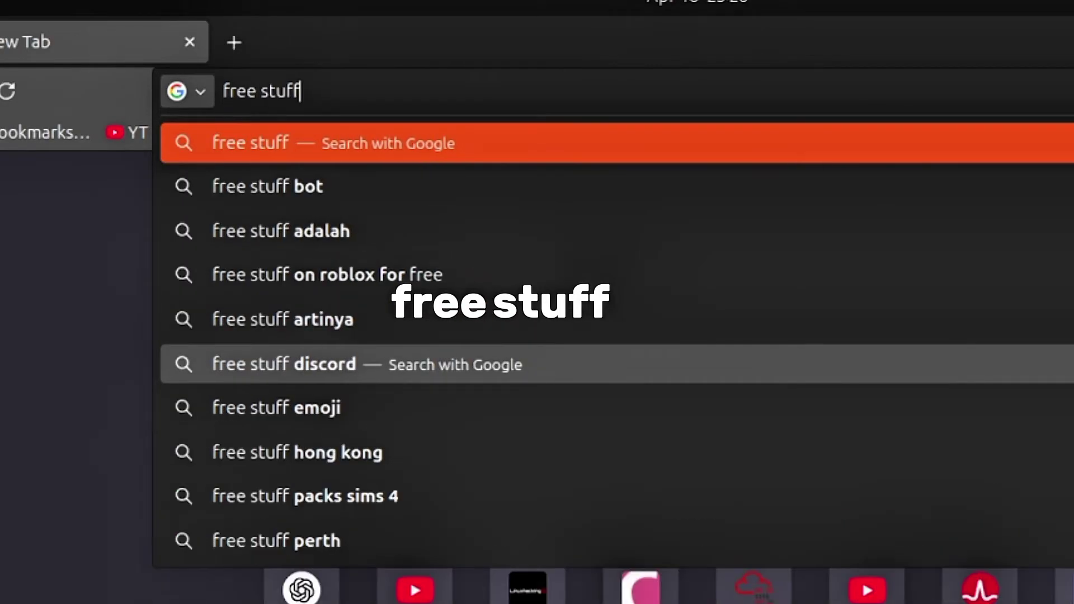
key(Down)
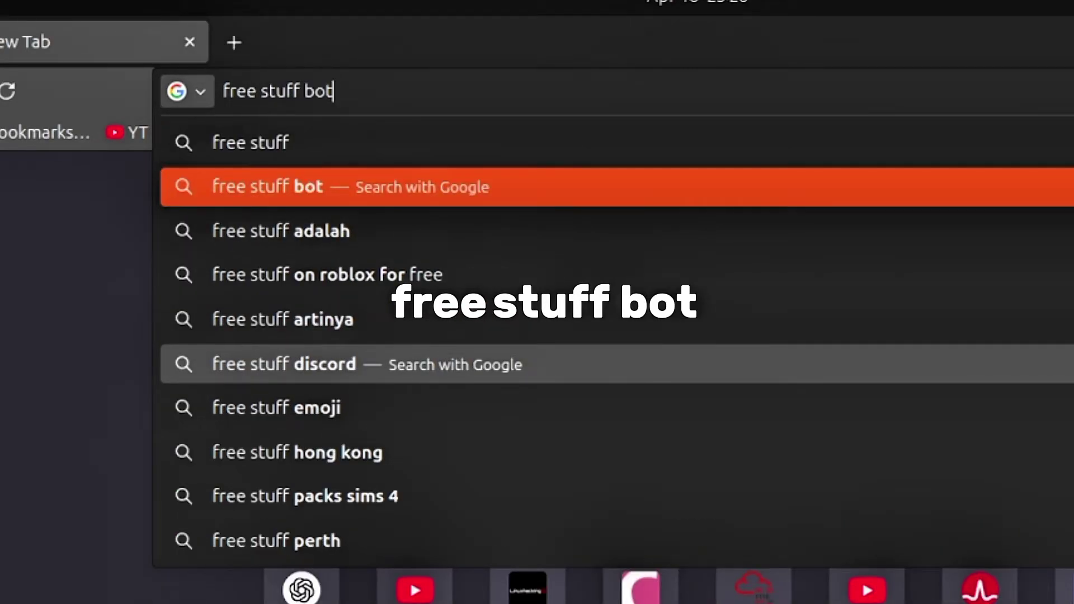
key(Return)
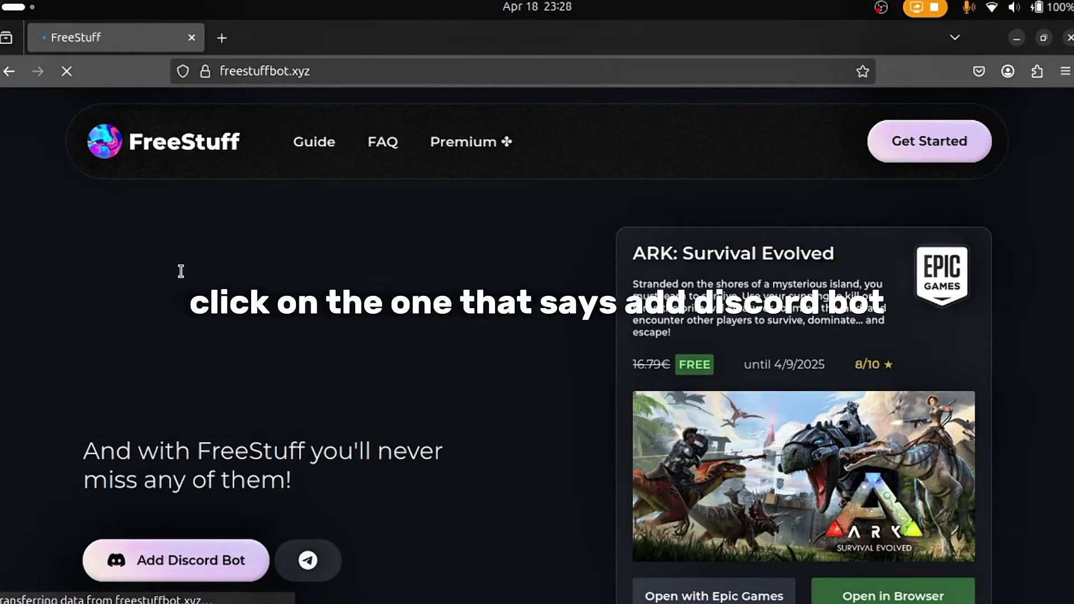
scroll(461, 323, down, 2)
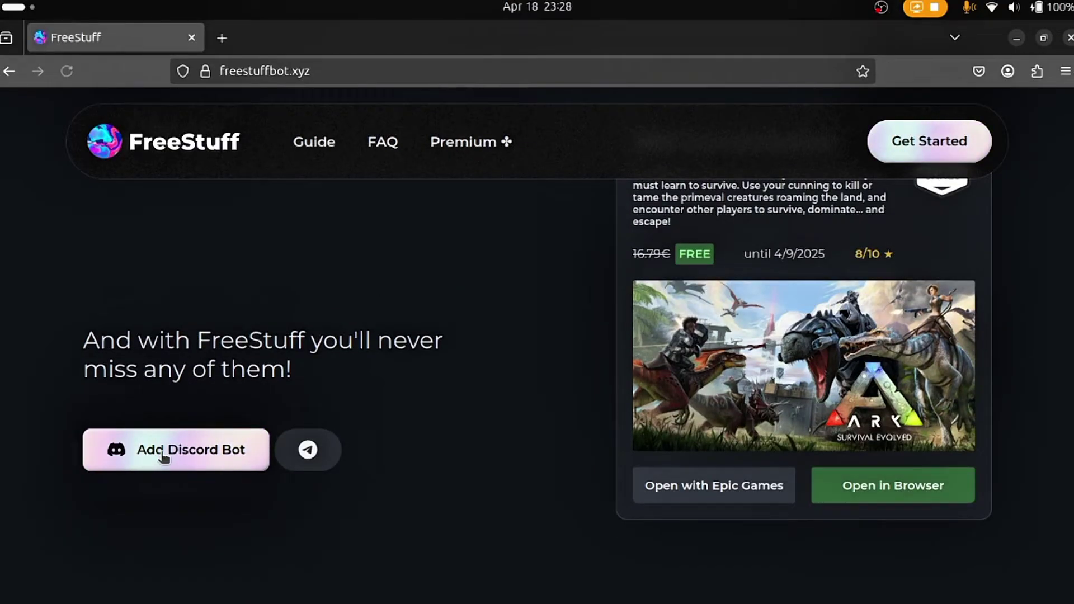
- Use the site's Add Discord Bot button to reach Discord's authorization page for Free Stuff
click(232, 462)
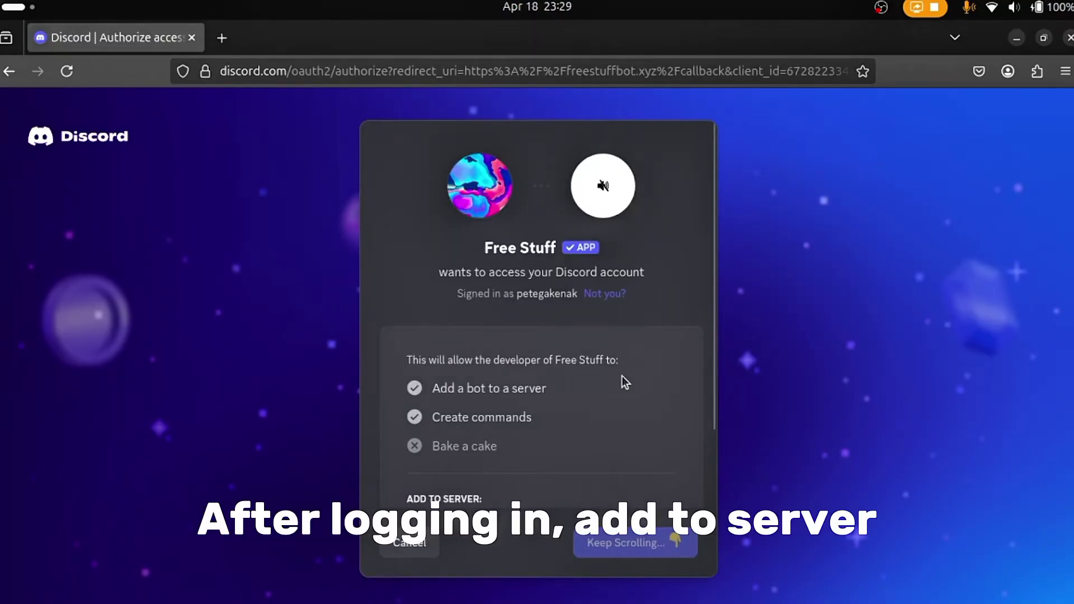
scroll(622, 376, down, 2)
scroll(622, 377, up, 2)
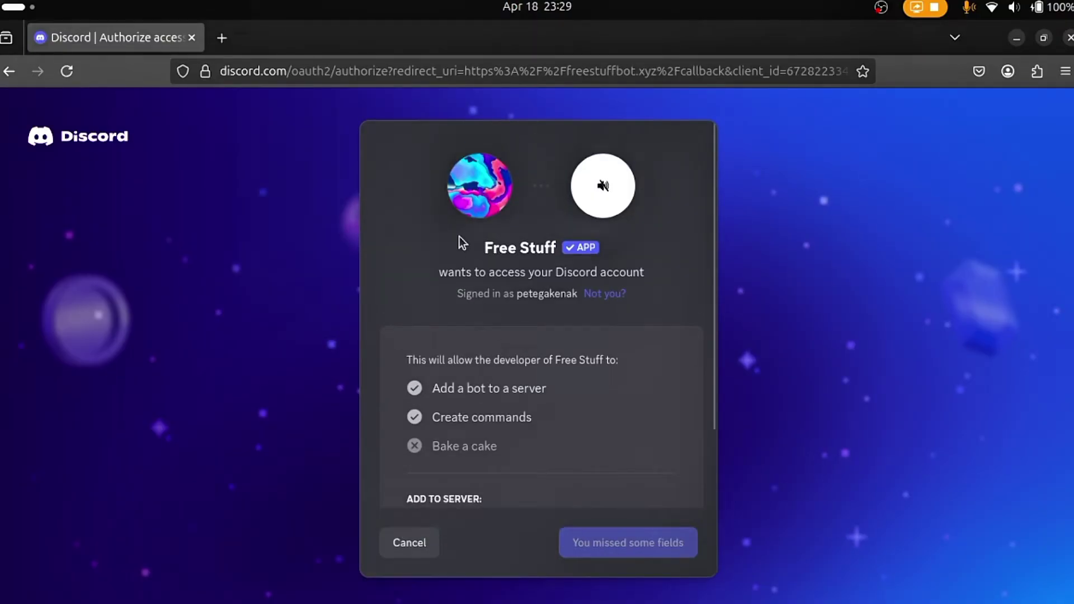
scroll(445, 272, down, 2)
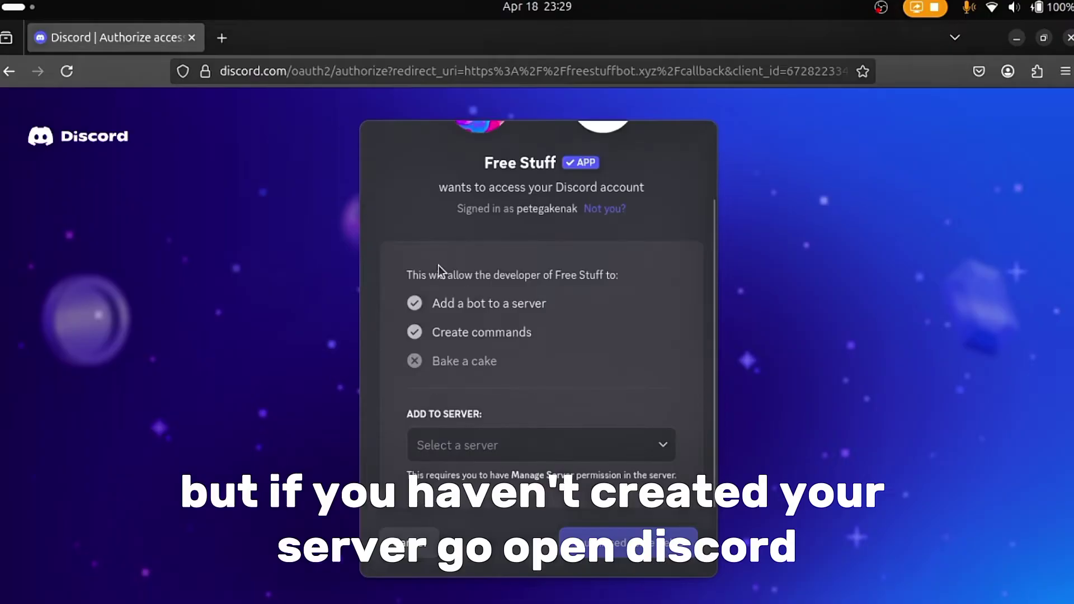
- Load discord.com in a second tab from a web search for 'discord'
click(218, 45)
text(di)
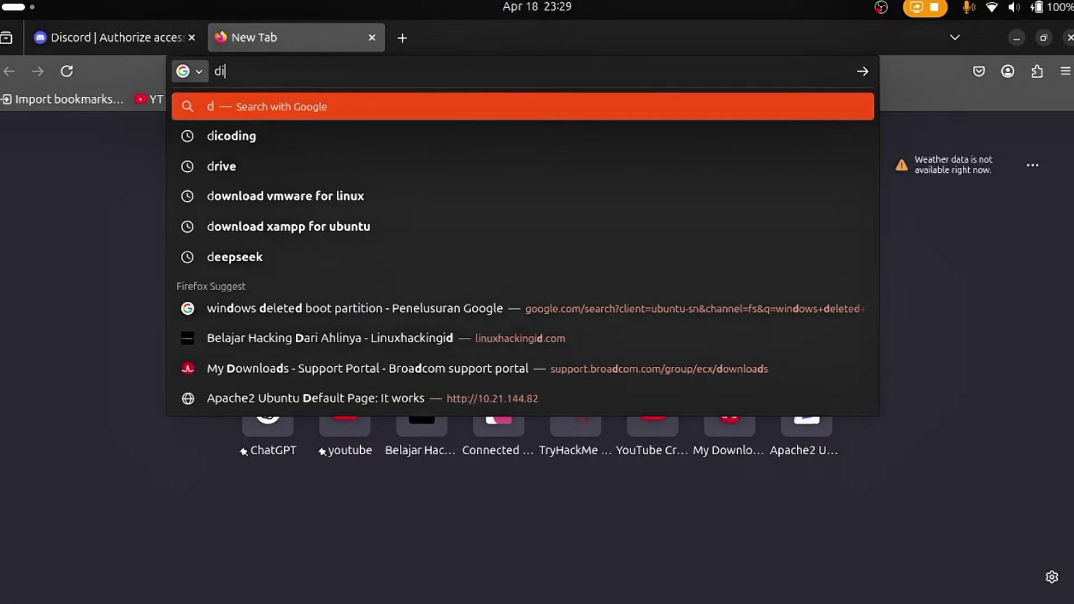
text(scord)
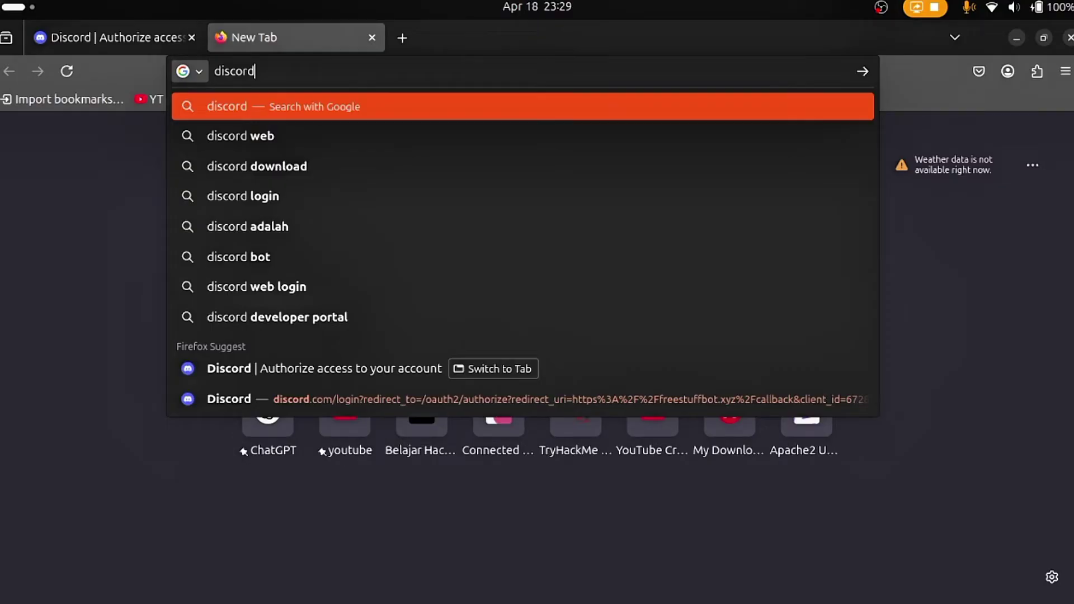
key(Return)
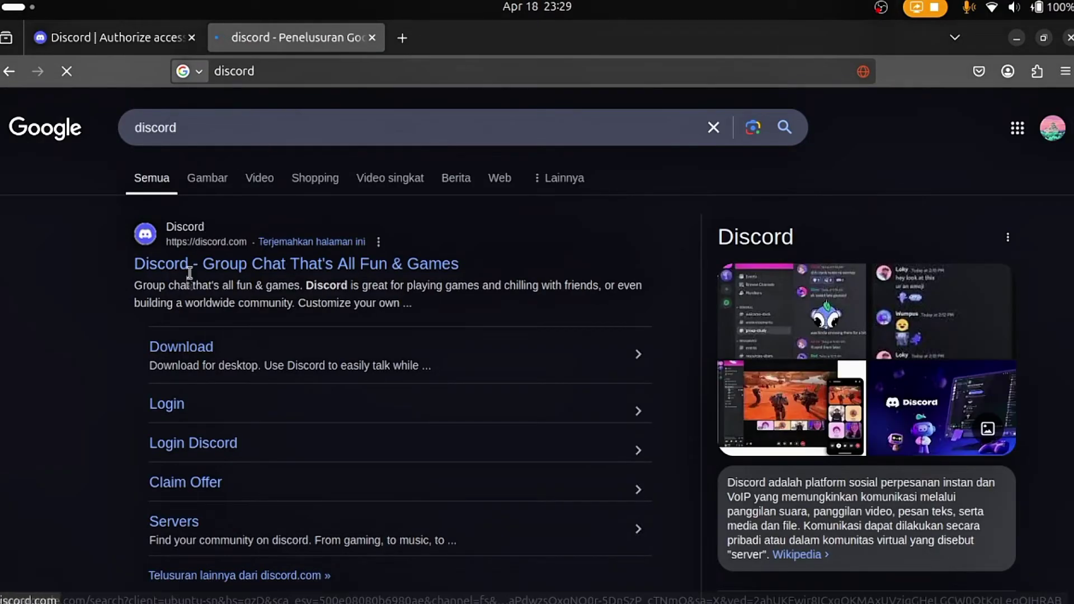
click(269, 264)
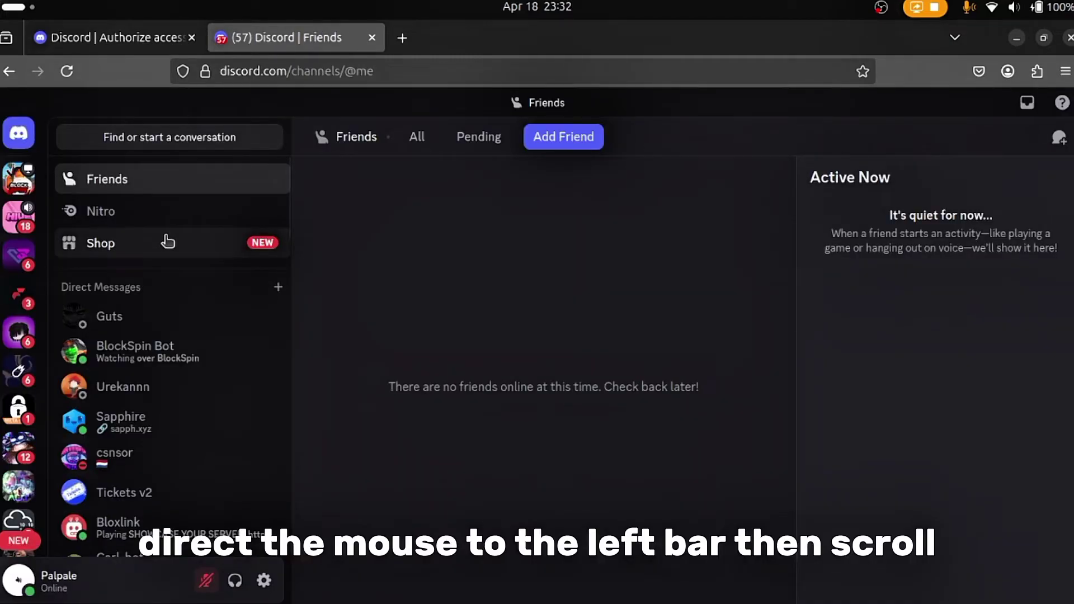
scroll(18, 283, down, 1)
scroll(17, 286, down, 3)
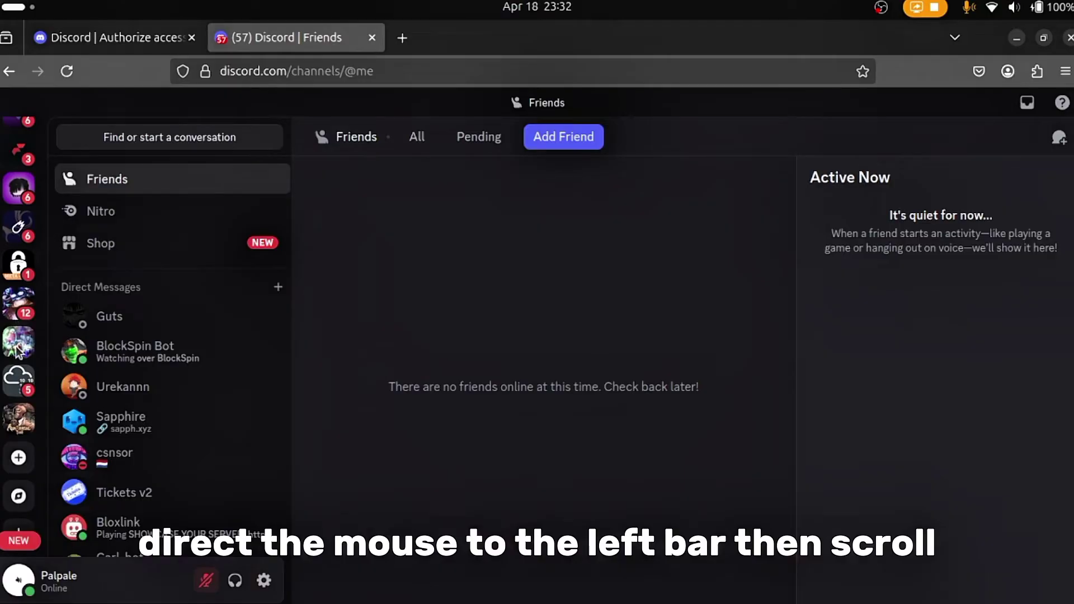
- Create a new Discord server from scratch named 'Free game'
click(20, 461)
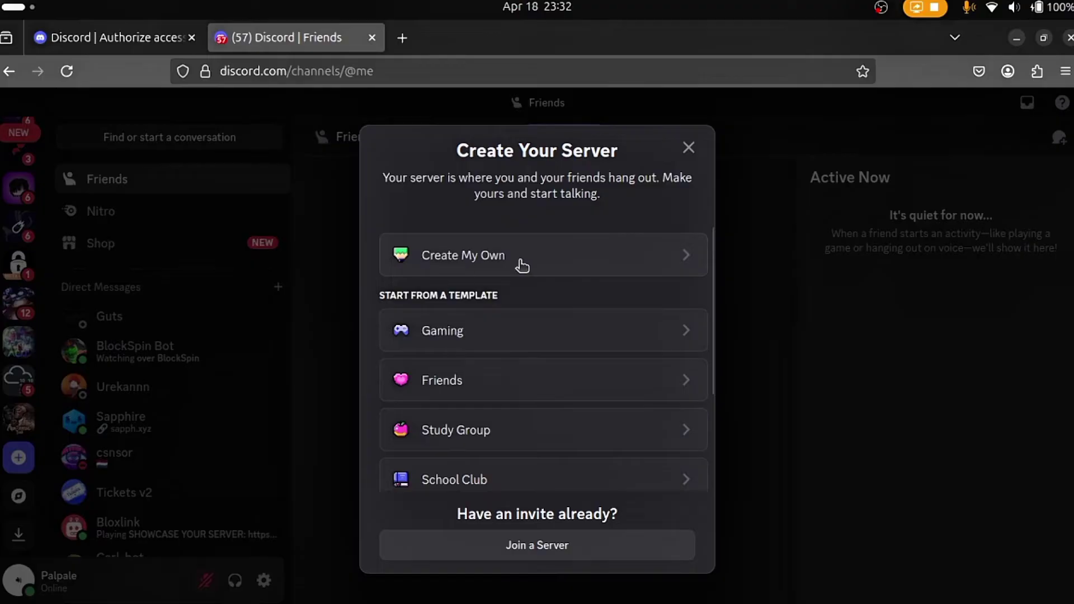
click(520, 265)
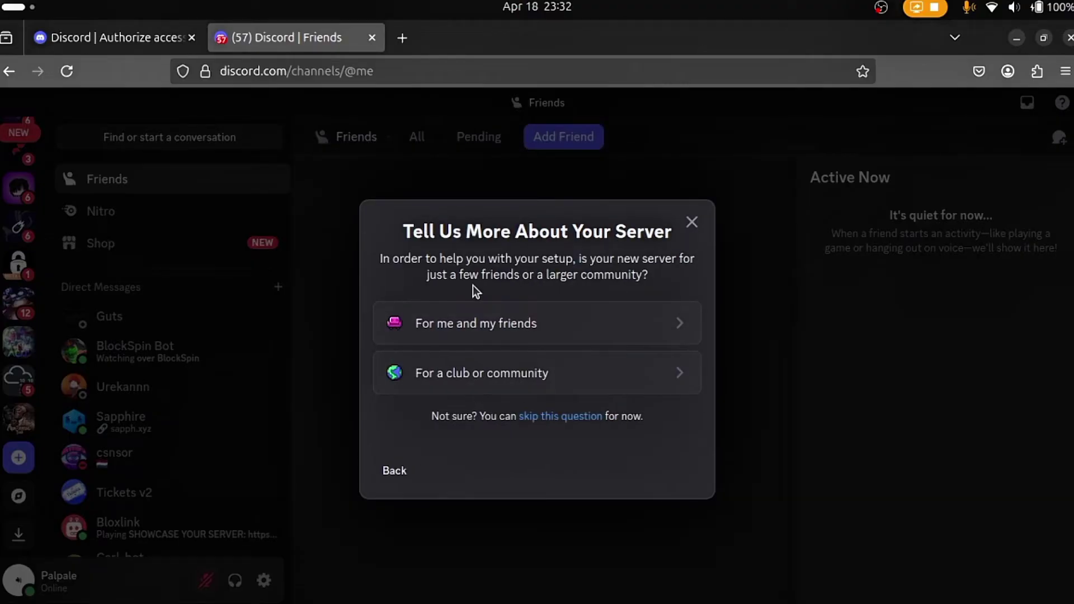
click(539, 376)
triple_click(607, 417)
text(Free game)
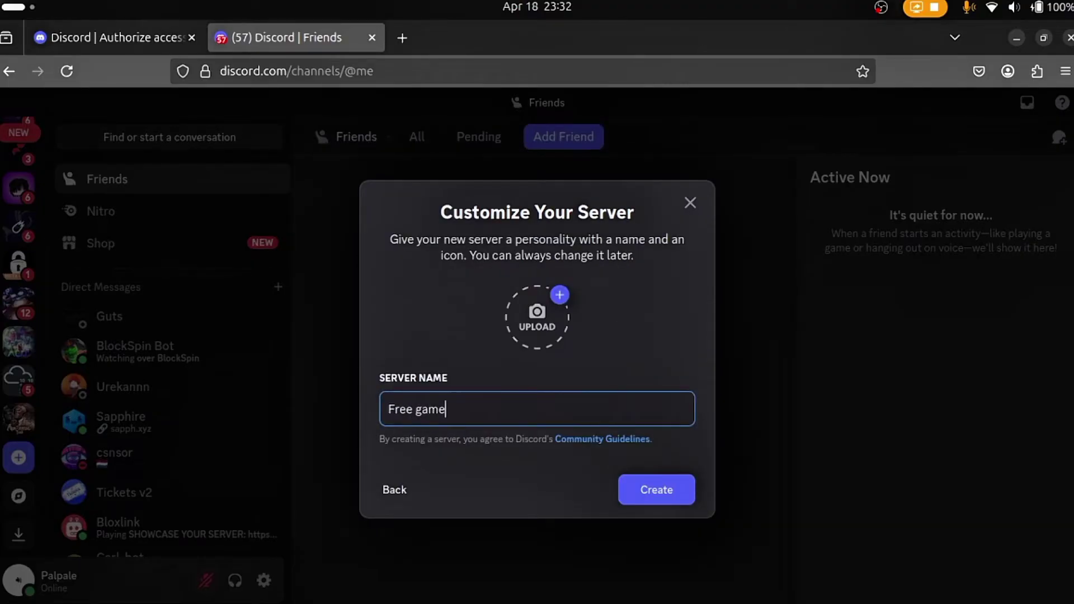
click(654, 490)
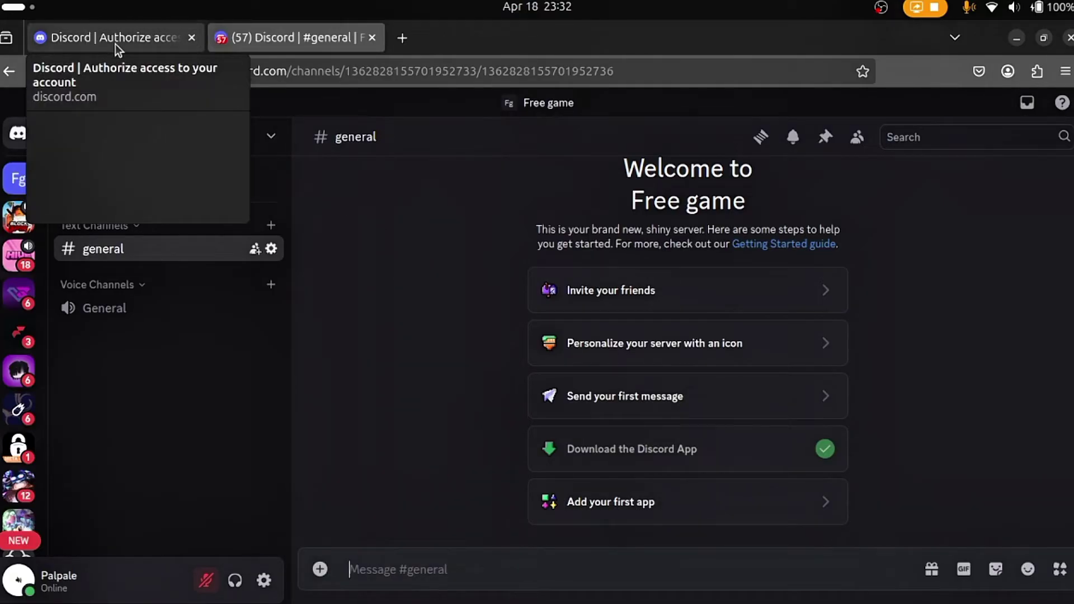
- Authorize the Free Stuff bot for the Free game server, granting its permissions
click(71, 40)
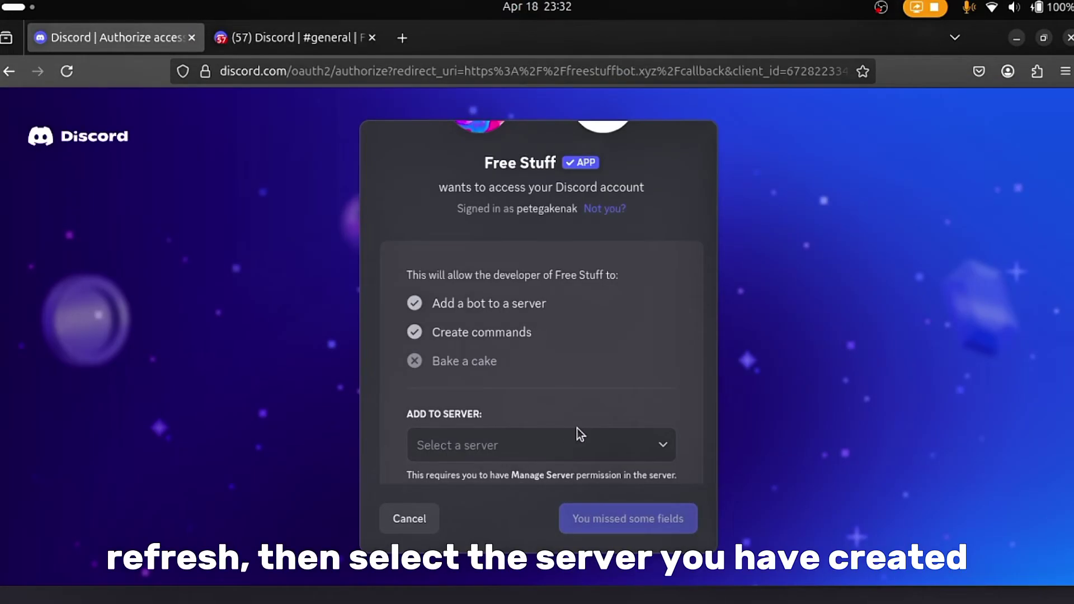
click(601, 457)
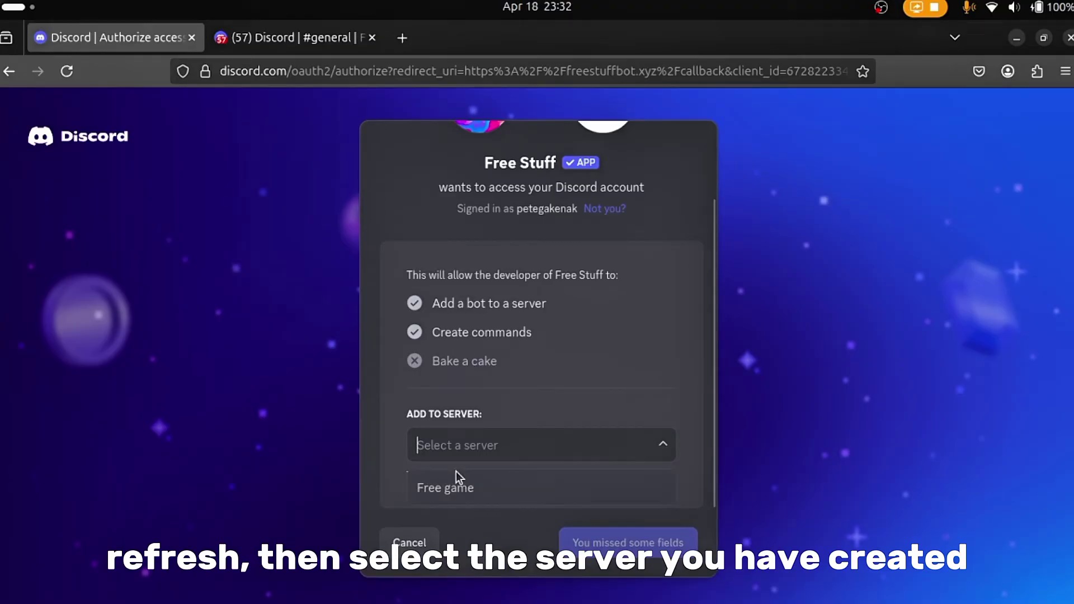
click(440, 495)
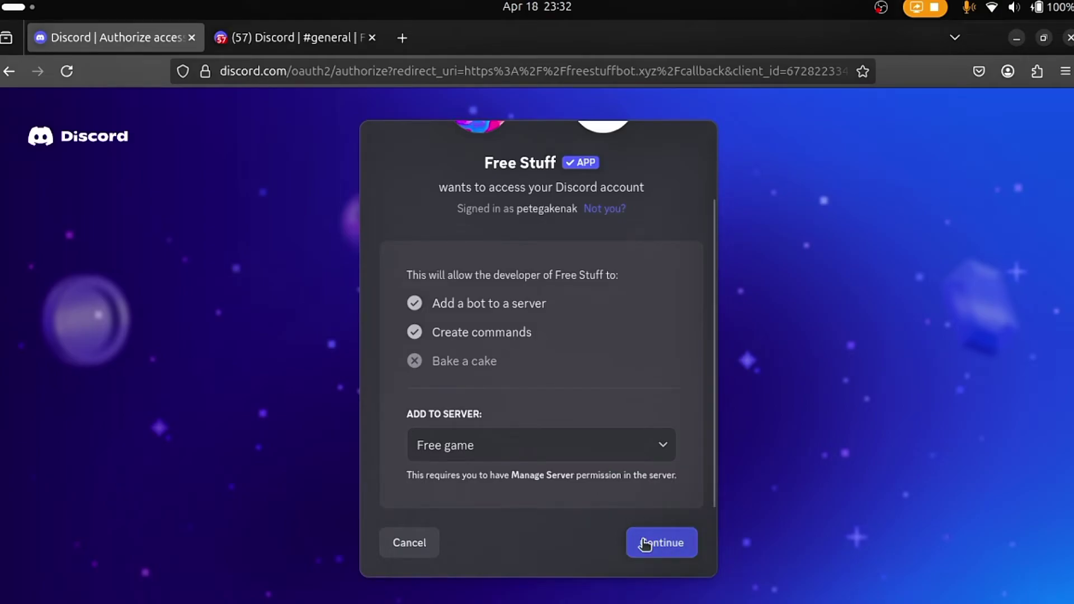
click(660, 552)
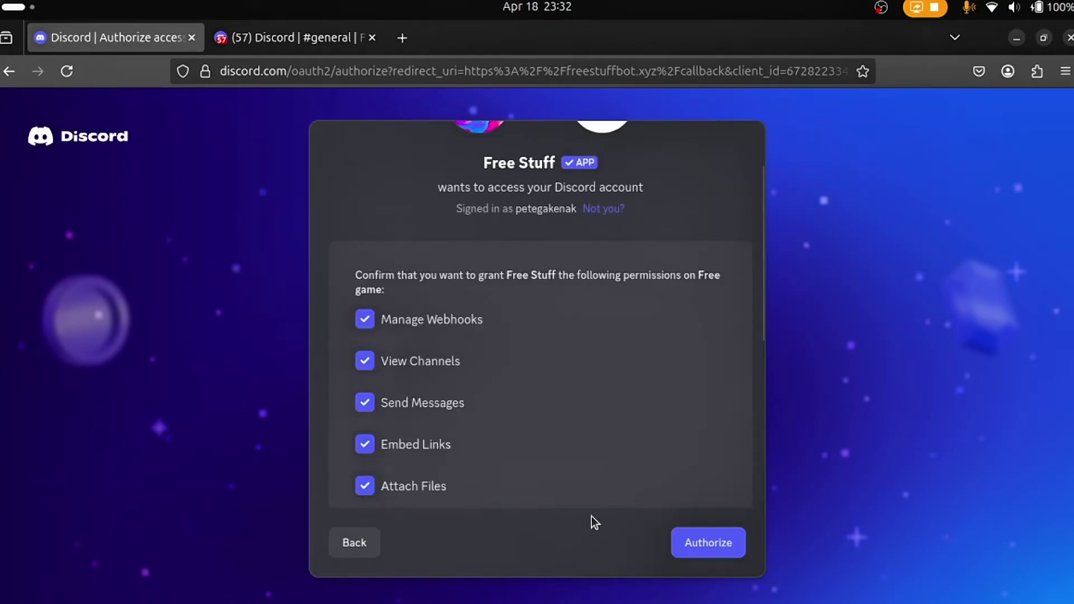
click(713, 550)
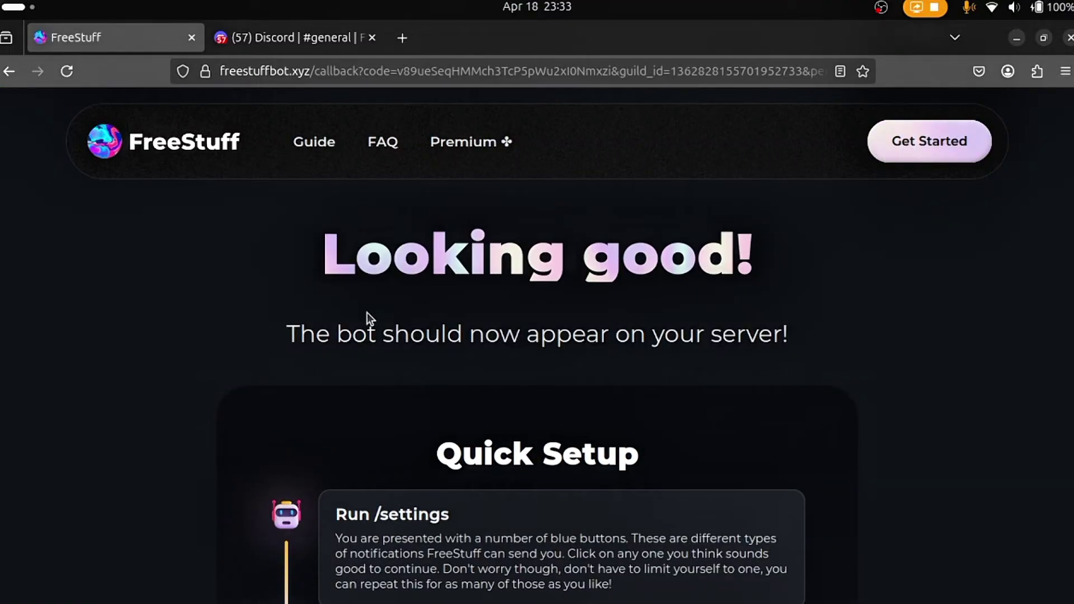
drag(290, 335, 791, 341)
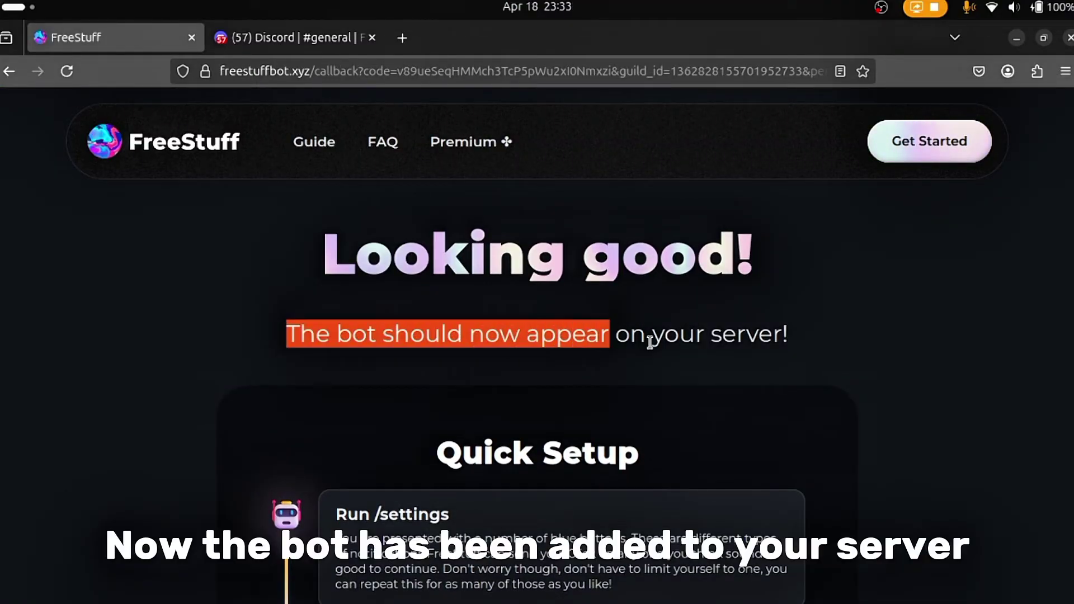
- Send the FreeStuff settings slash command in the Free game server's general channel
click(714, 321)
click(297, 38)
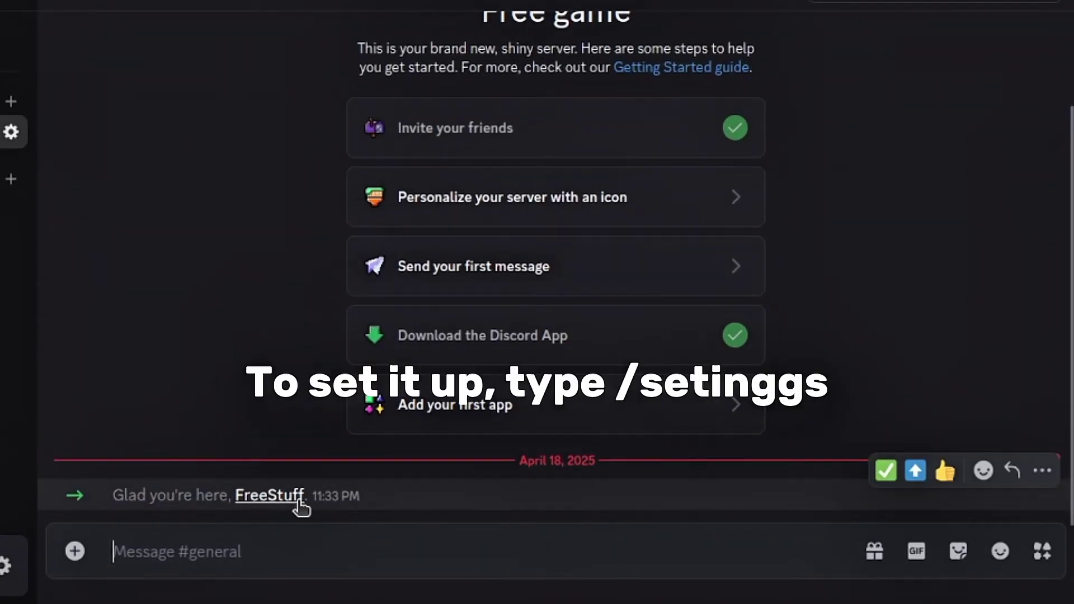
click(473, 562)
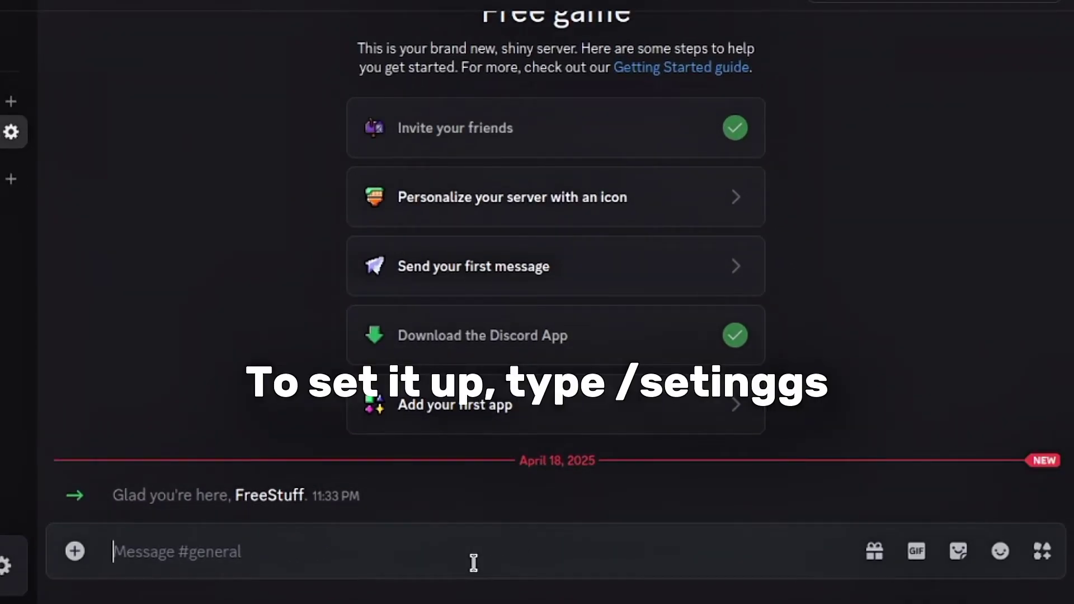
text(/settings)
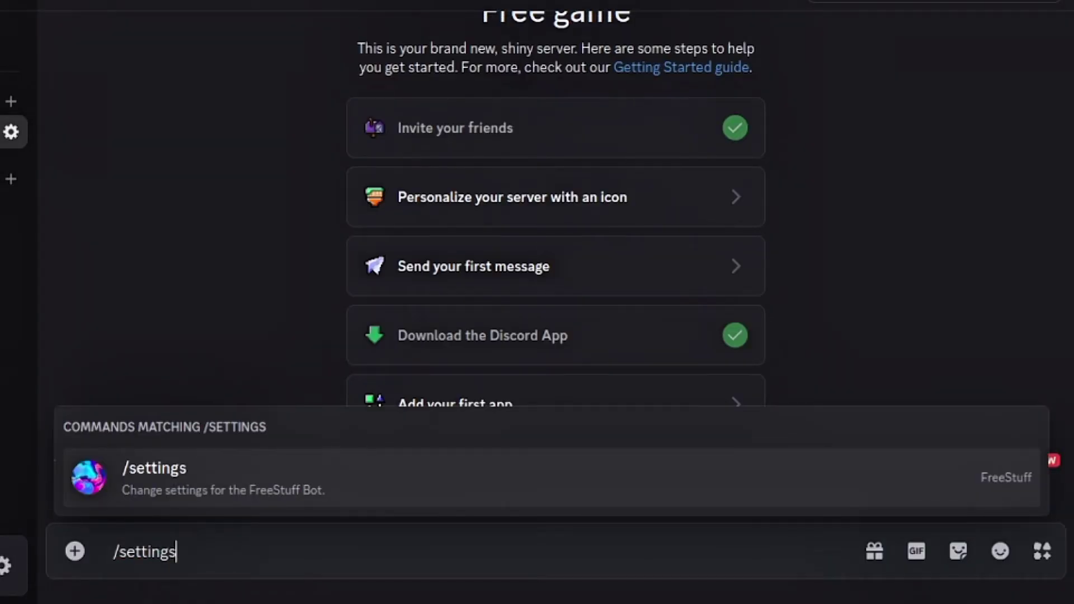
key(Return)
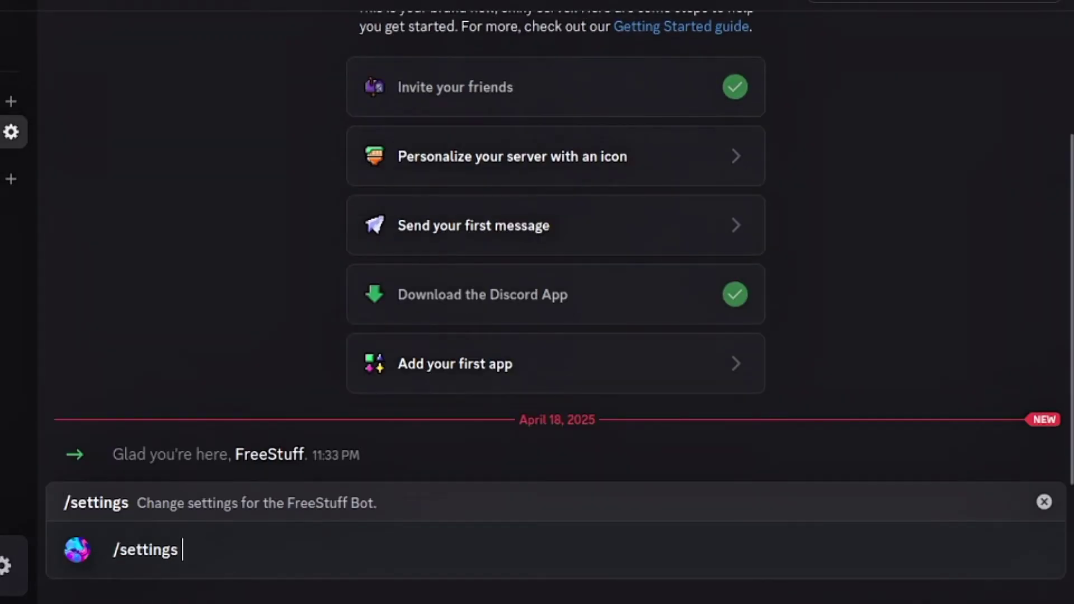
key(Return)
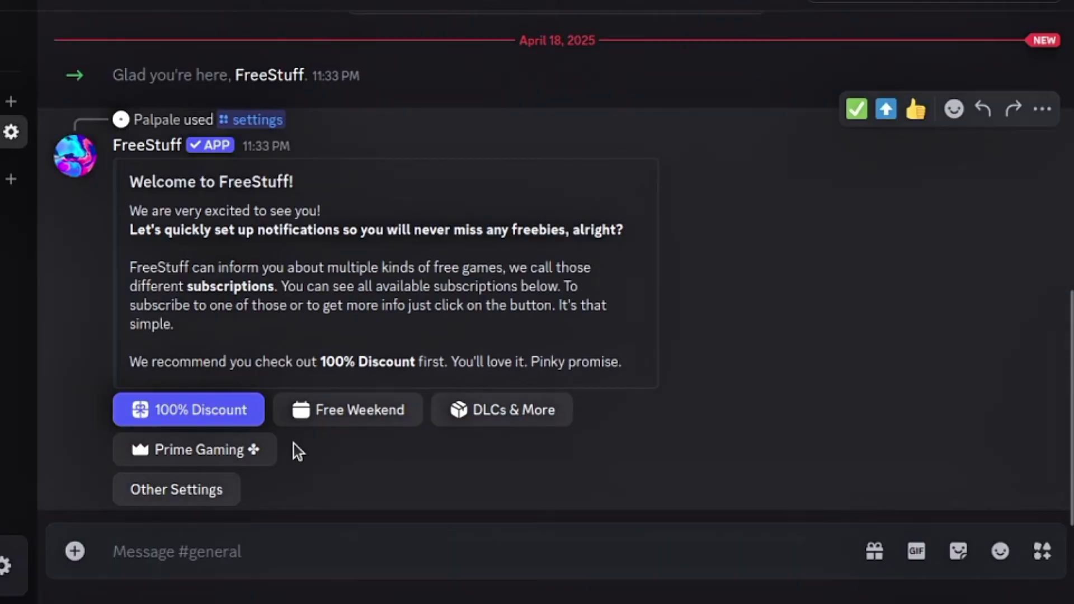
- Subscribe 100% Discount notifications to the general channel and review their display settings
click(183, 412)
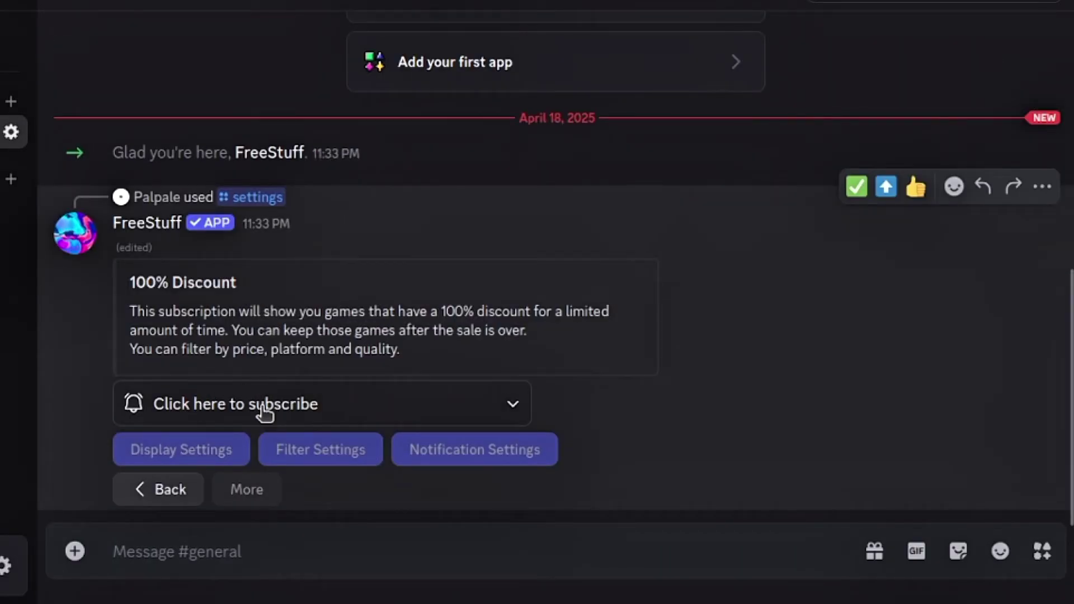
click(302, 413)
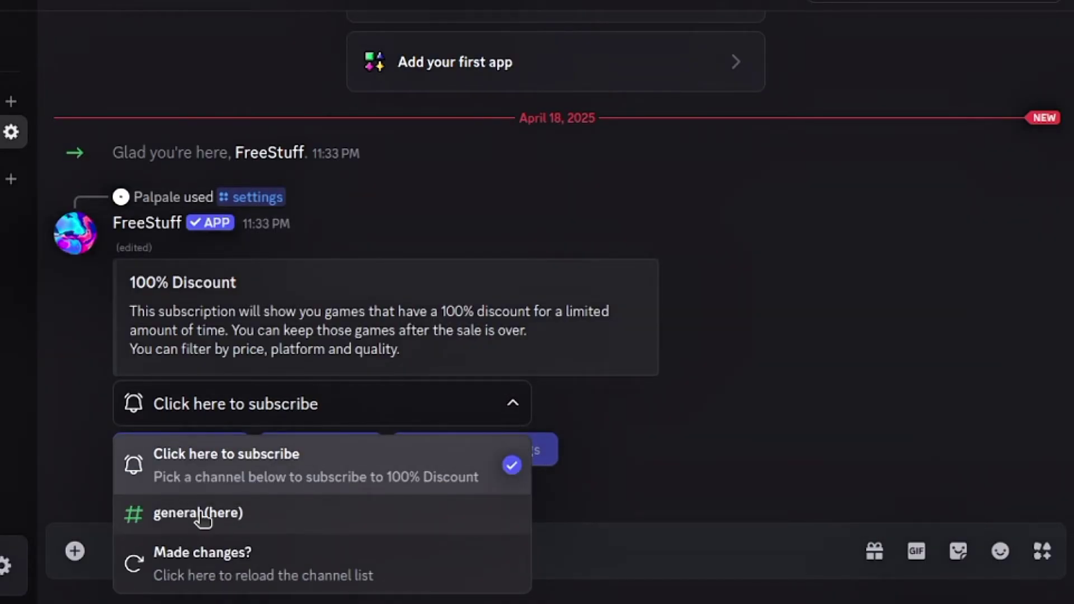
click(221, 516)
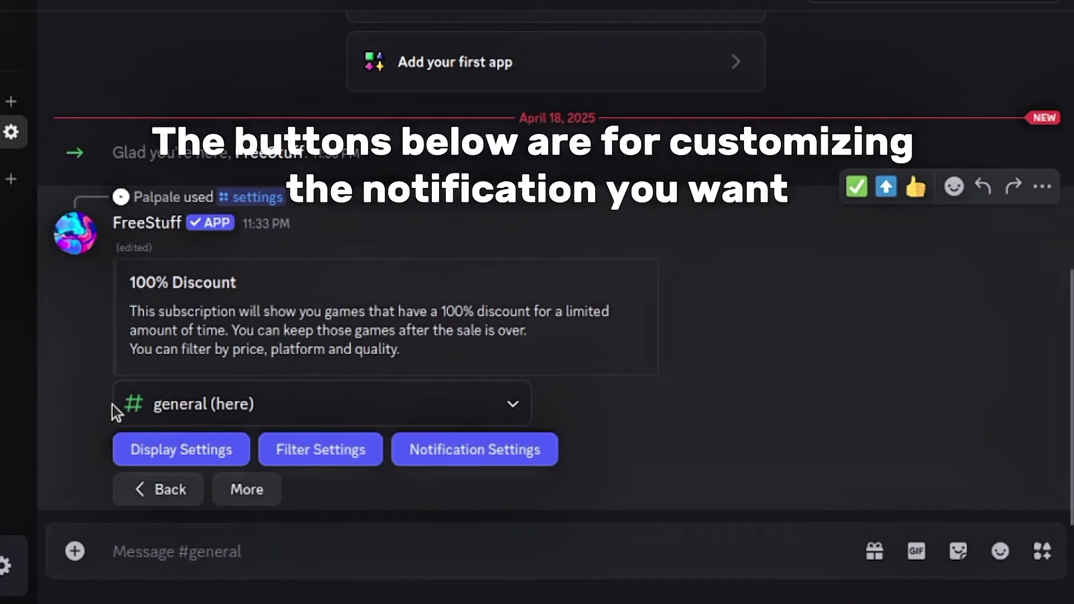
click(189, 451)
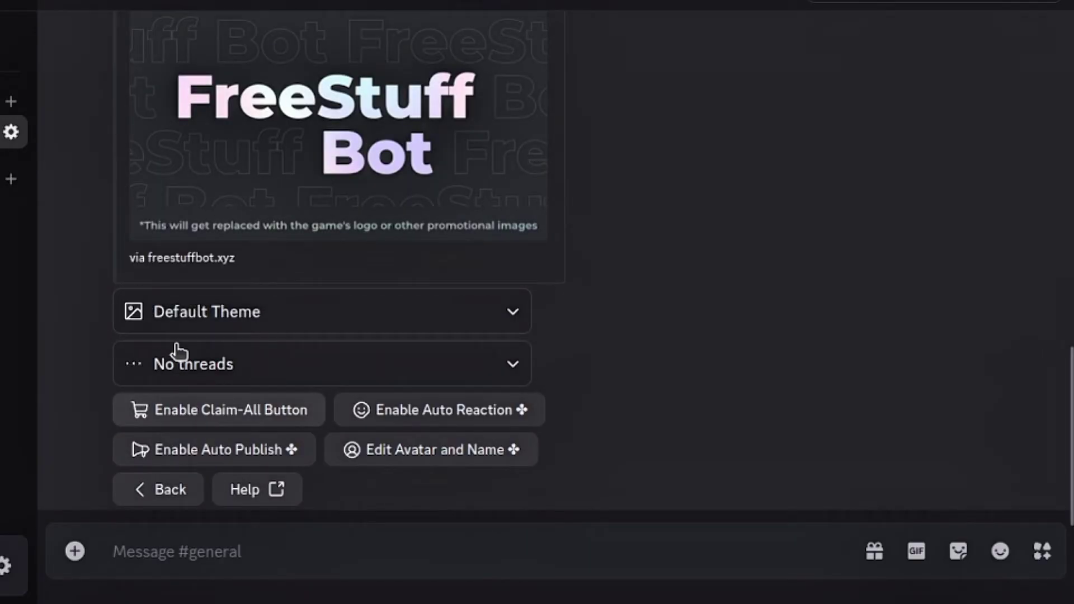
scroll(296, 323, up, 3)
scroll(436, 262, down, 3)
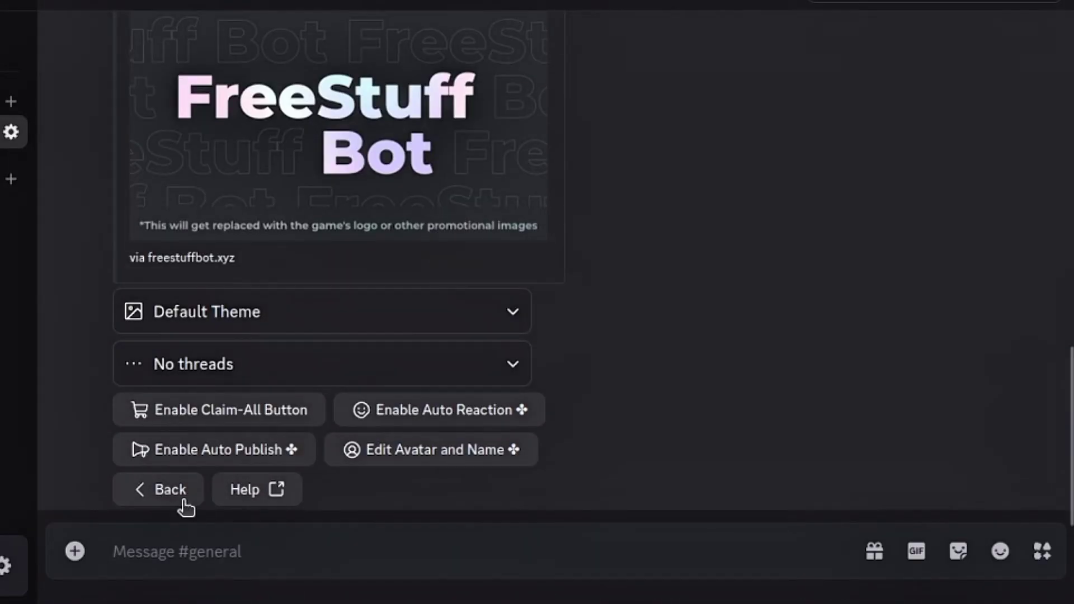
click(183, 504)
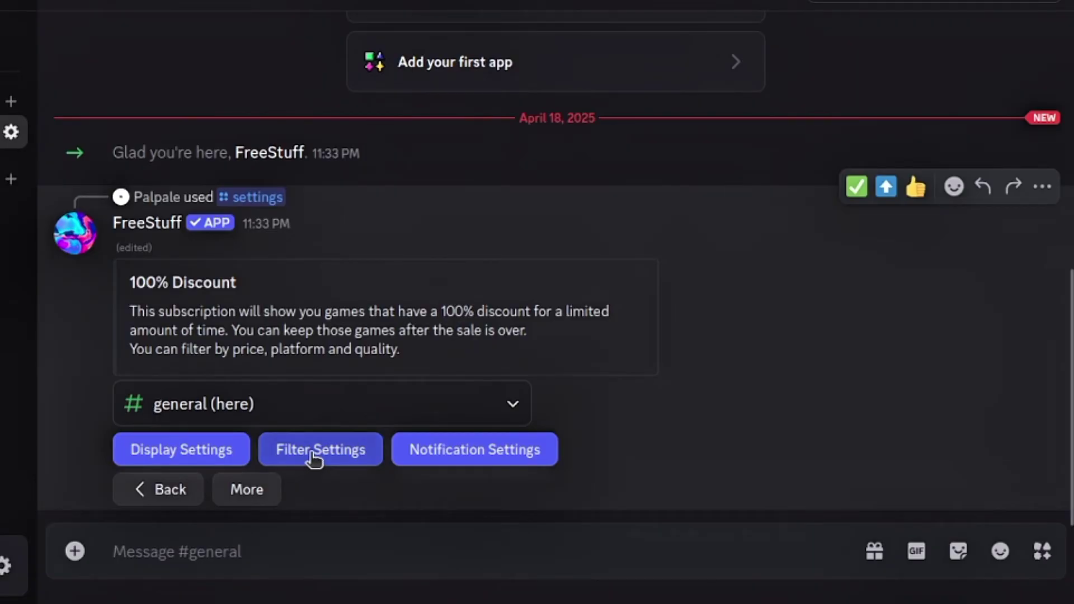
- Set the 100% Discount quality filter to Everything and return to the main settings menu
click(315, 453)
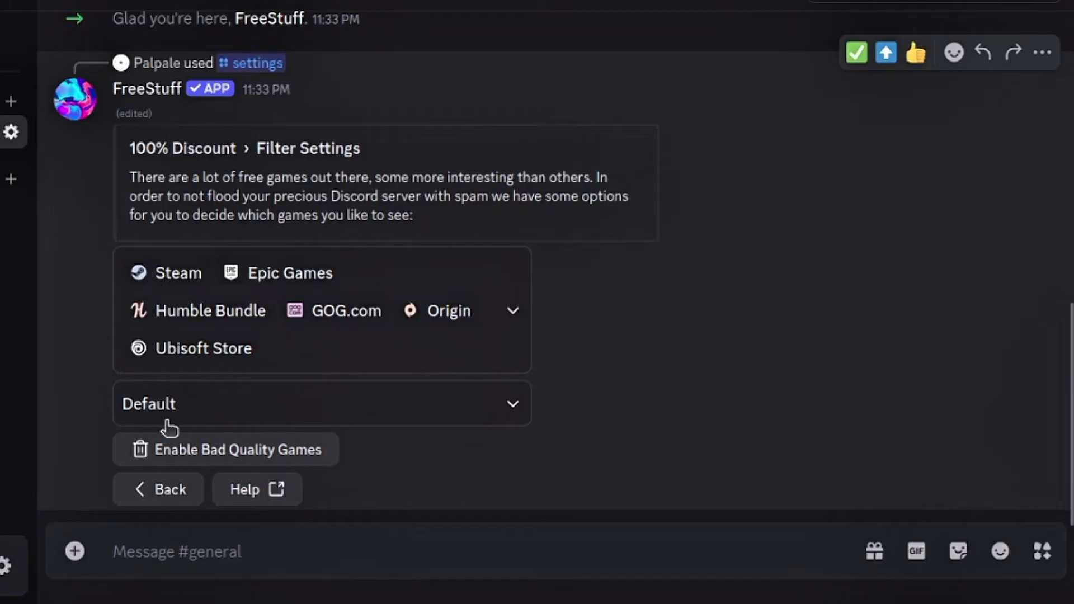
click(194, 412)
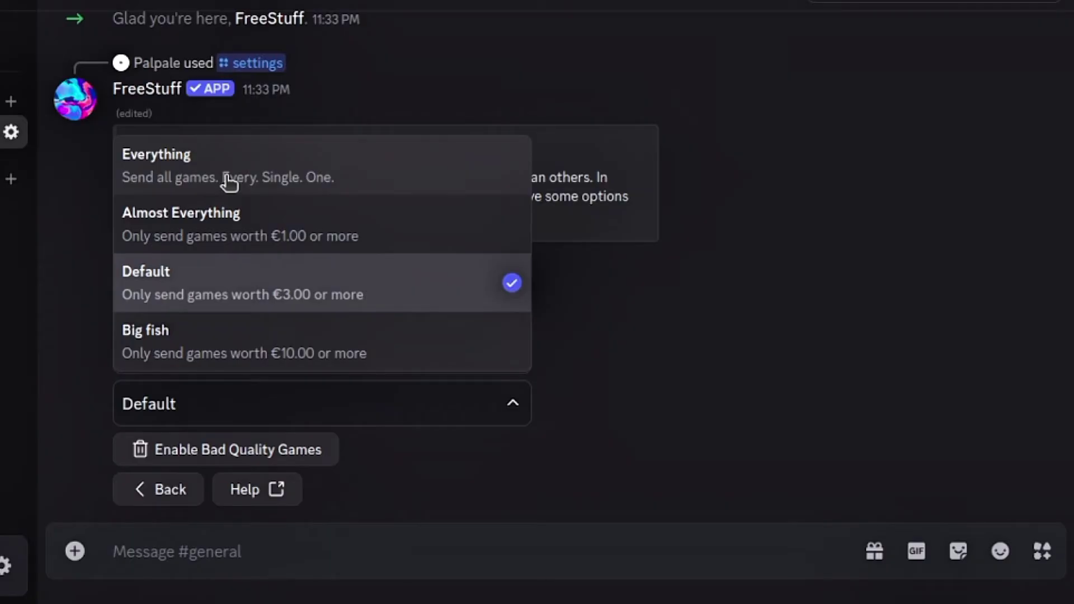
click(166, 189)
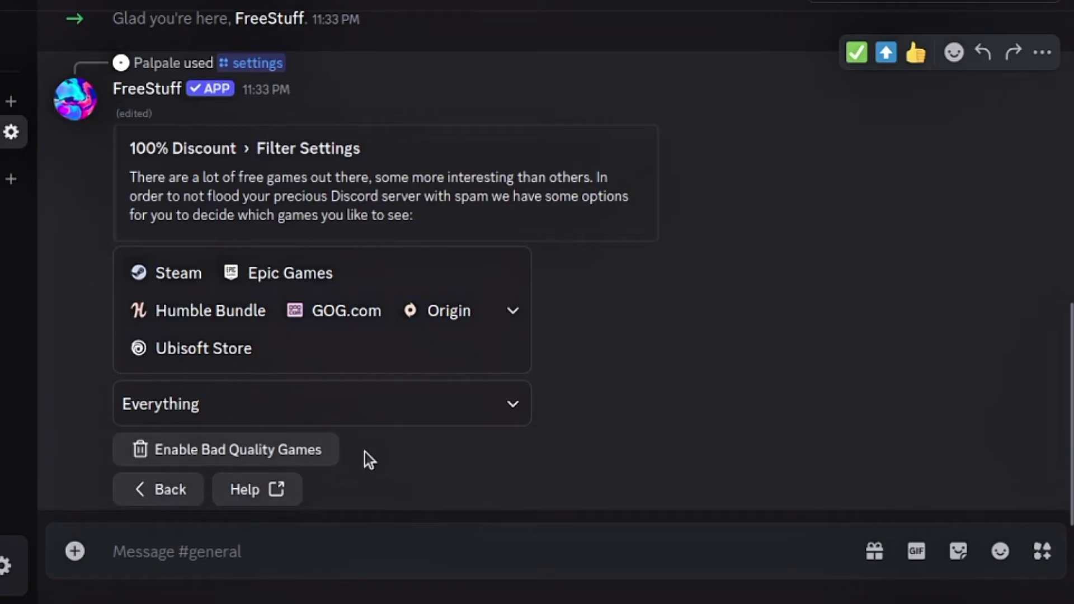
click(157, 494)
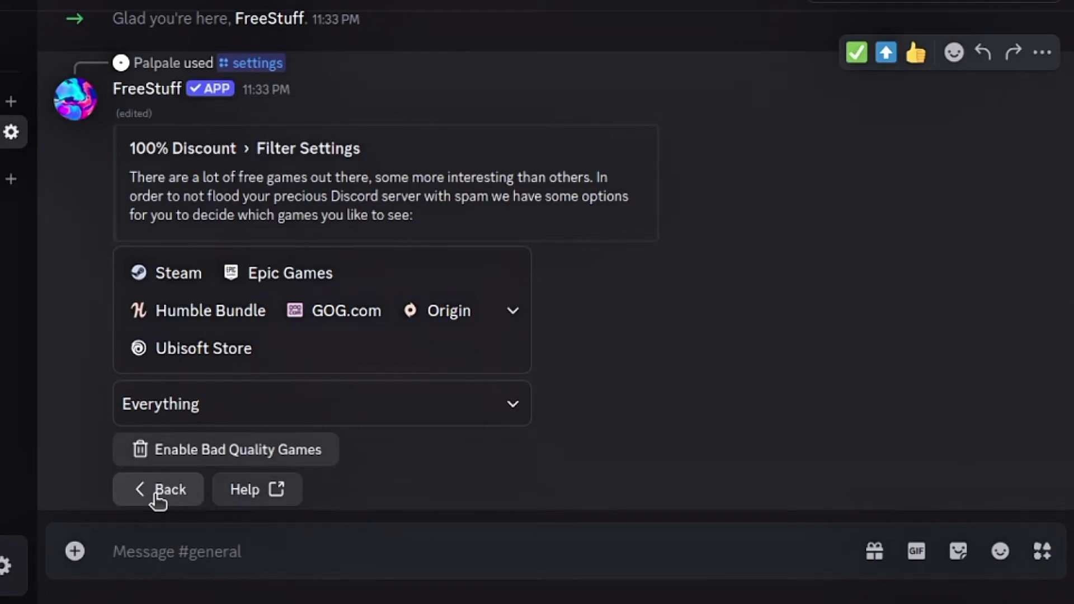
click(156, 496)
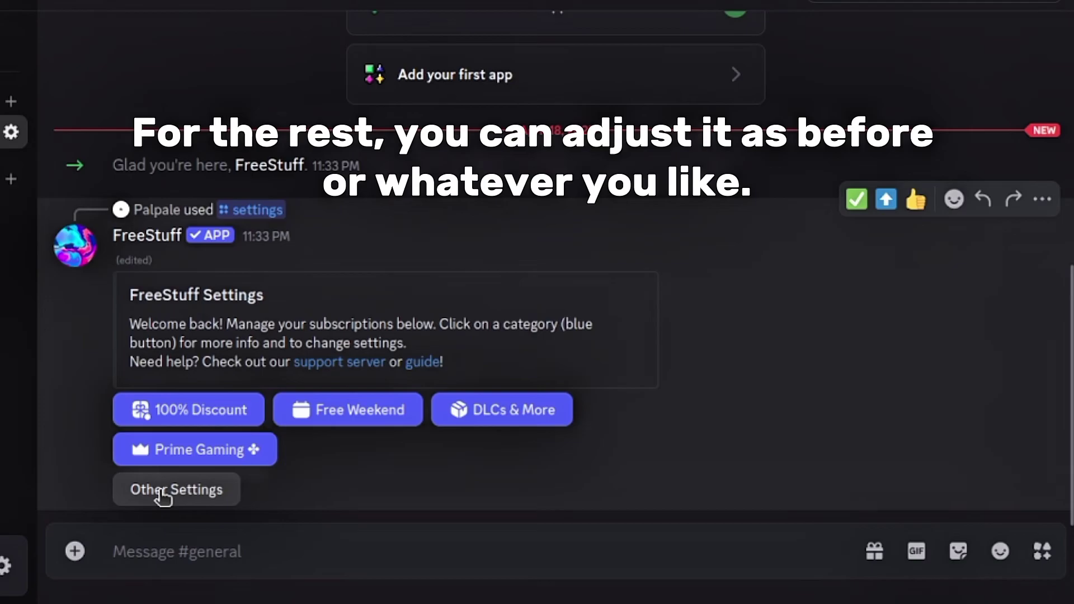
- Subscribe Free Weekend to the general channel with its filter set to Everything
click(351, 413)
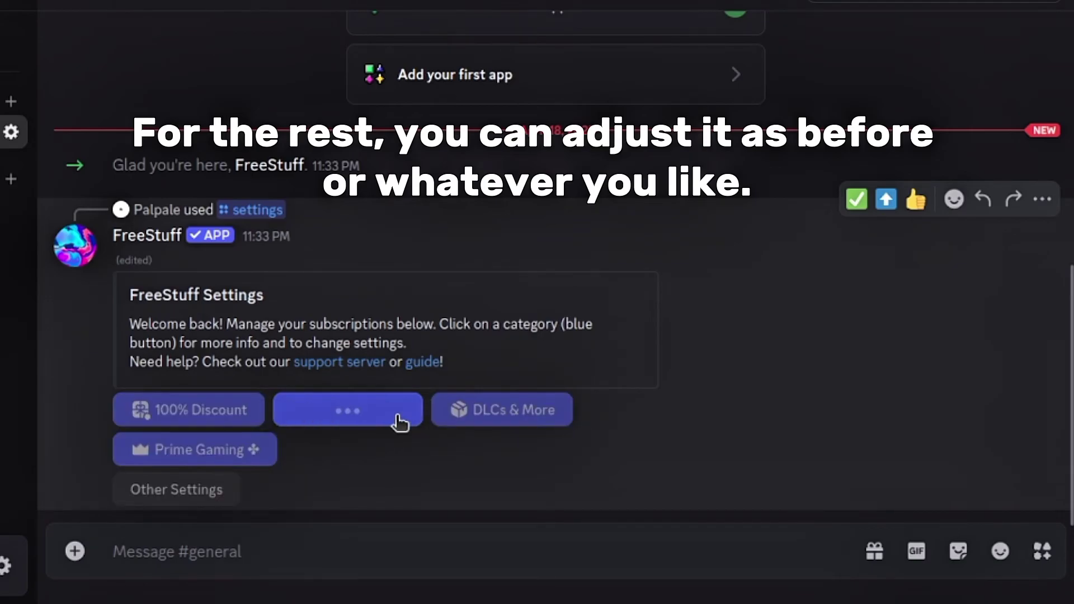
click(243, 412)
click(311, 524)
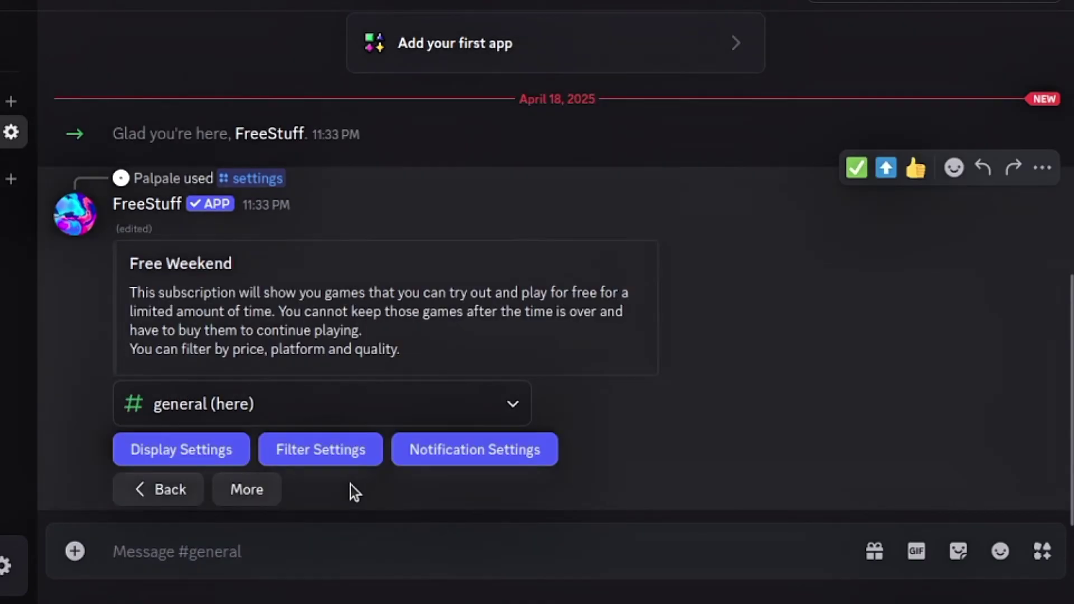
click(332, 450)
click(252, 404)
click(189, 154)
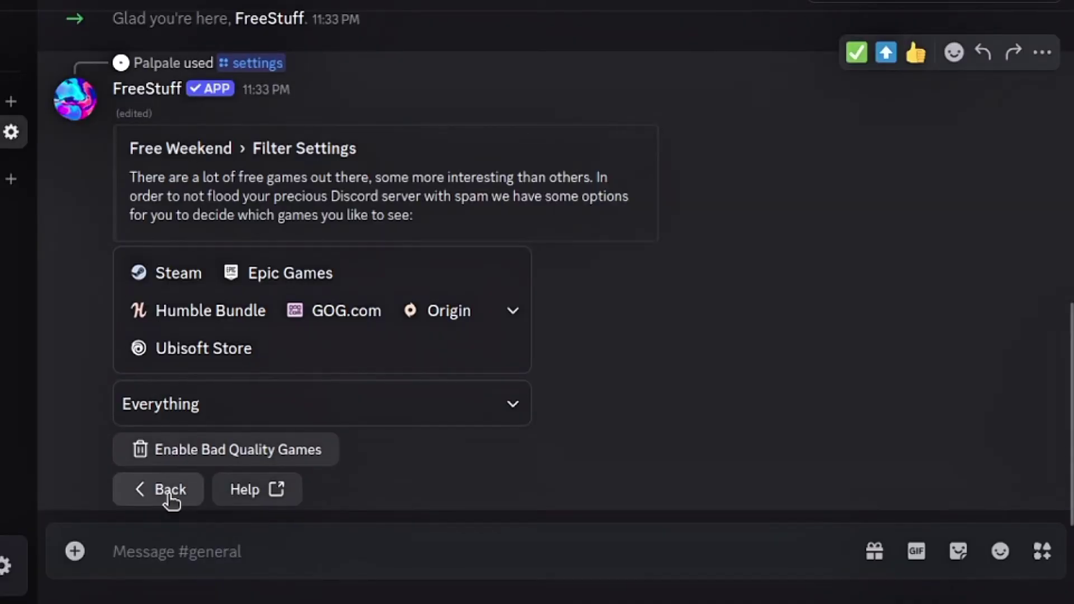
click(164, 496)
click(462, 415)
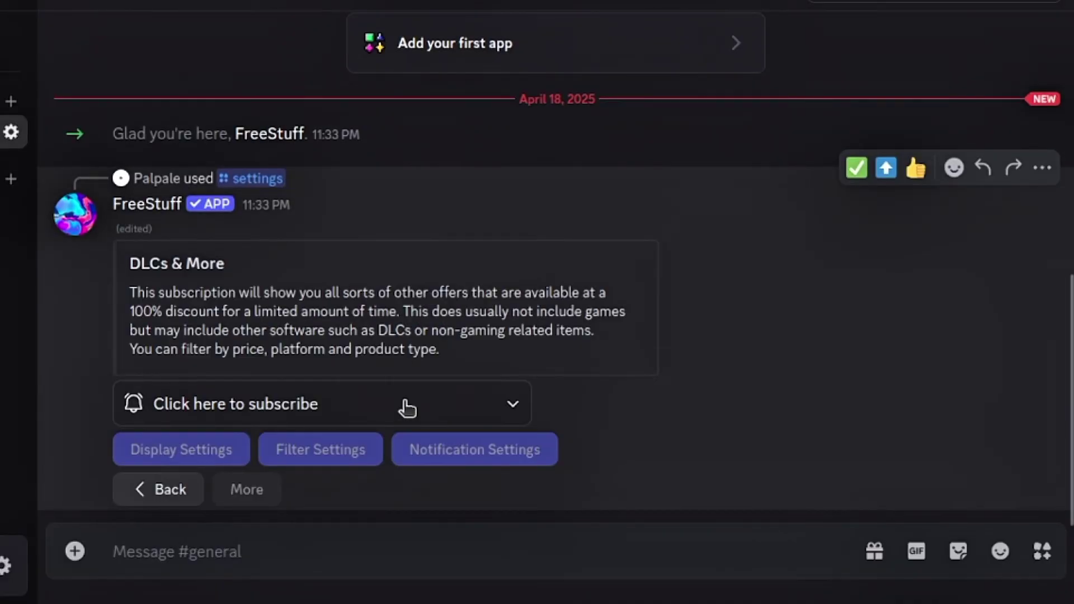
- Subscribe DLCs & More to the general channel, keeping the Default value filter
click(408, 408)
click(323, 457)
click(365, 391)
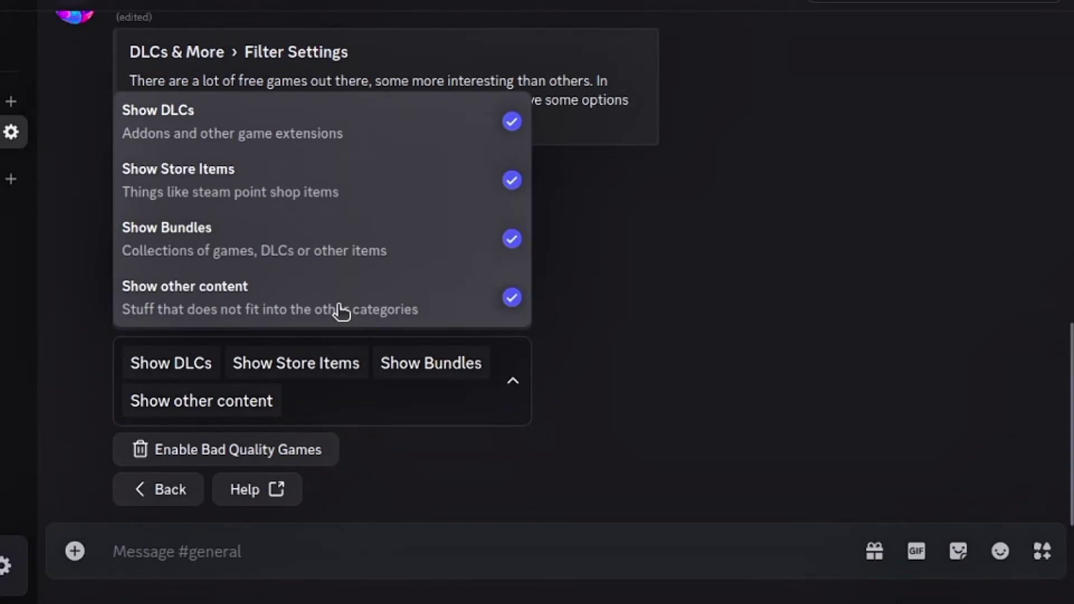
click(341, 310)
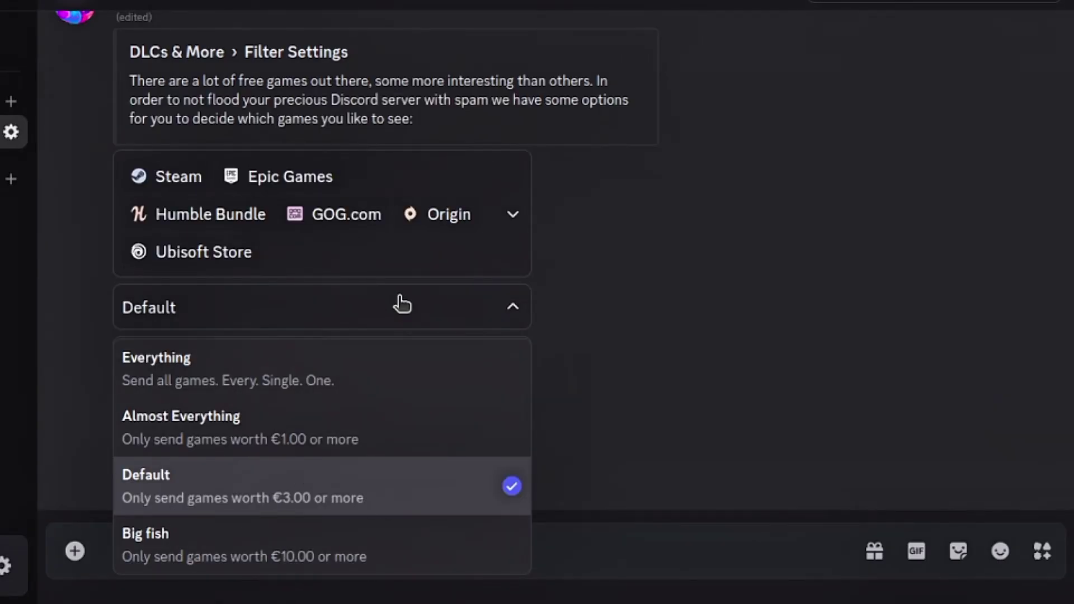
click(401, 306)
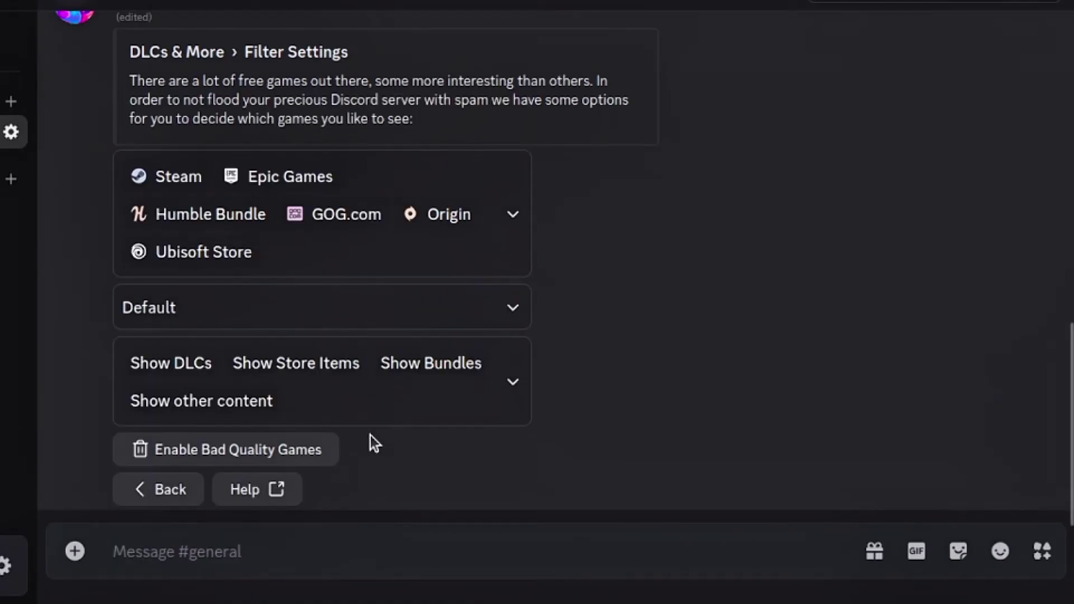
click(160, 498)
click(139, 499)
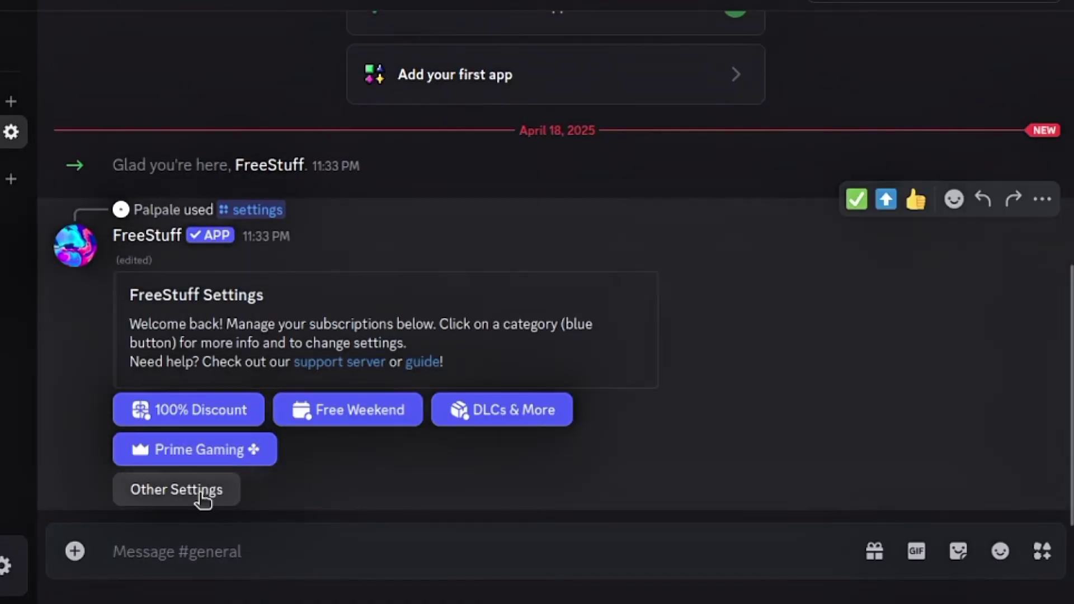
- Change the bot's currency from Euro to US Dollar in Other Settings
click(202, 499)
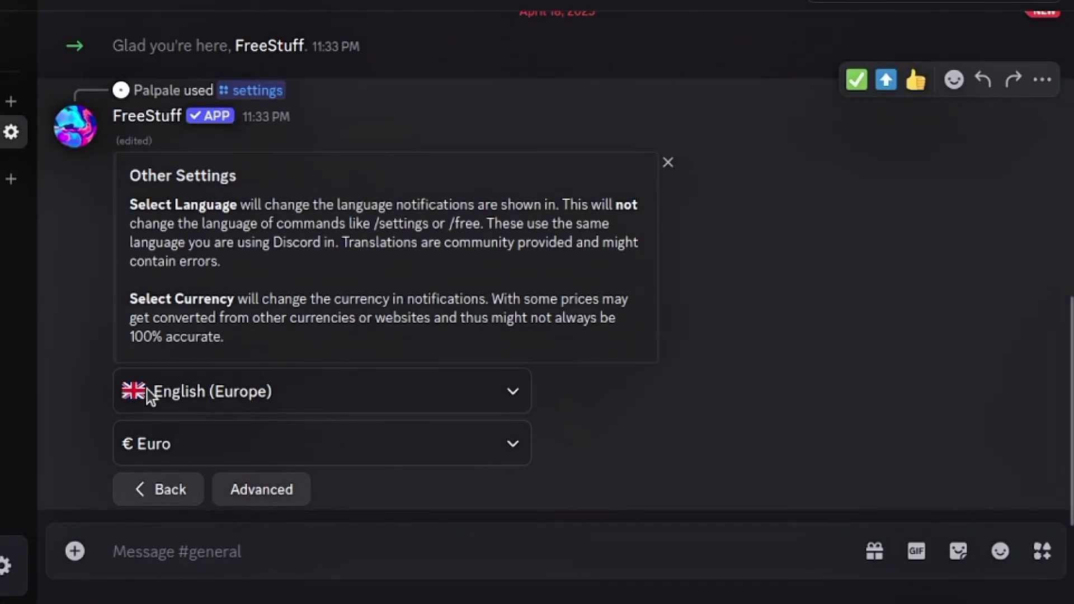
click(259, 451)
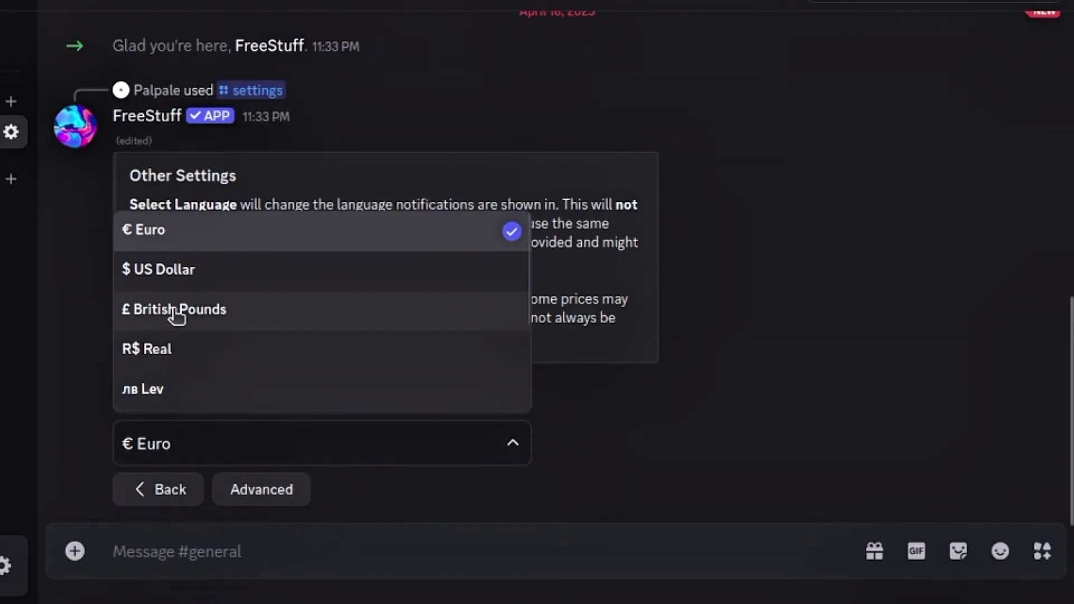
scroll(189, 335, down, 3)
scroll(191, 401, up, 1)
scroll(198, 361, up, 2)
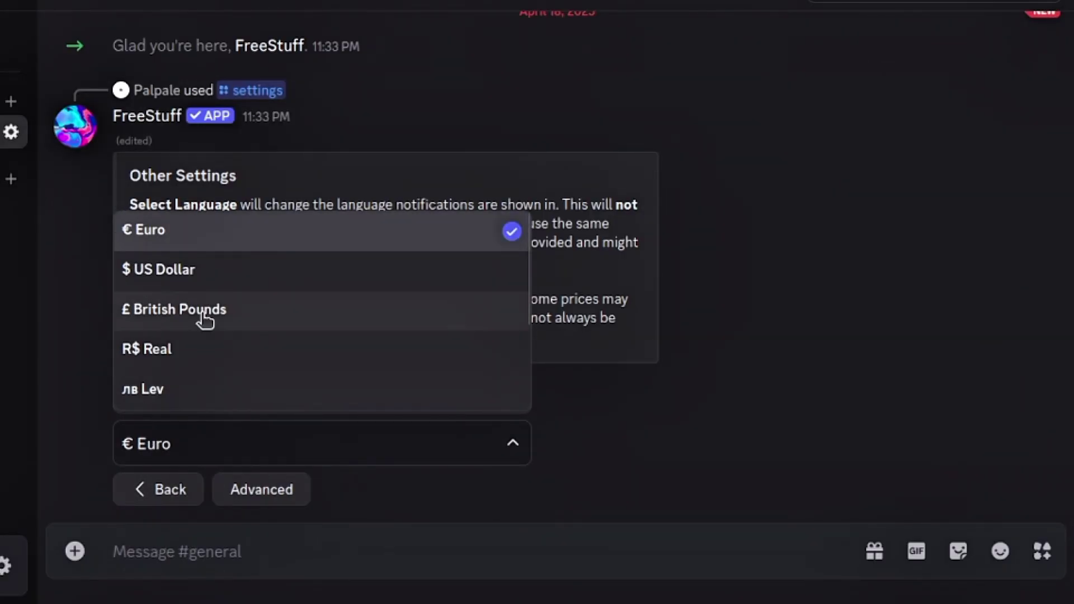
click(147, 282)
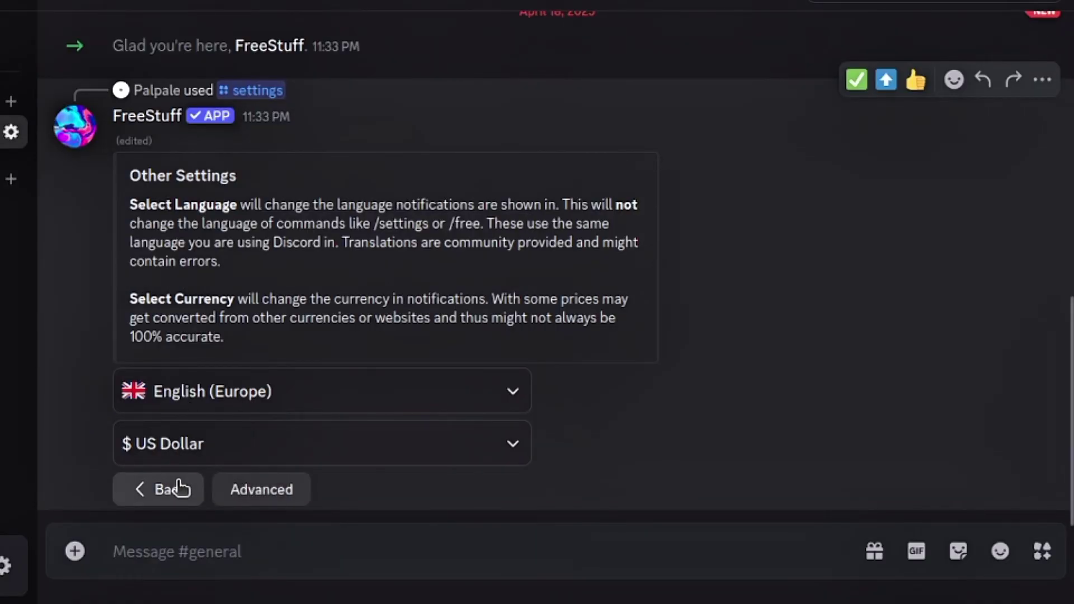
click(172, 504)
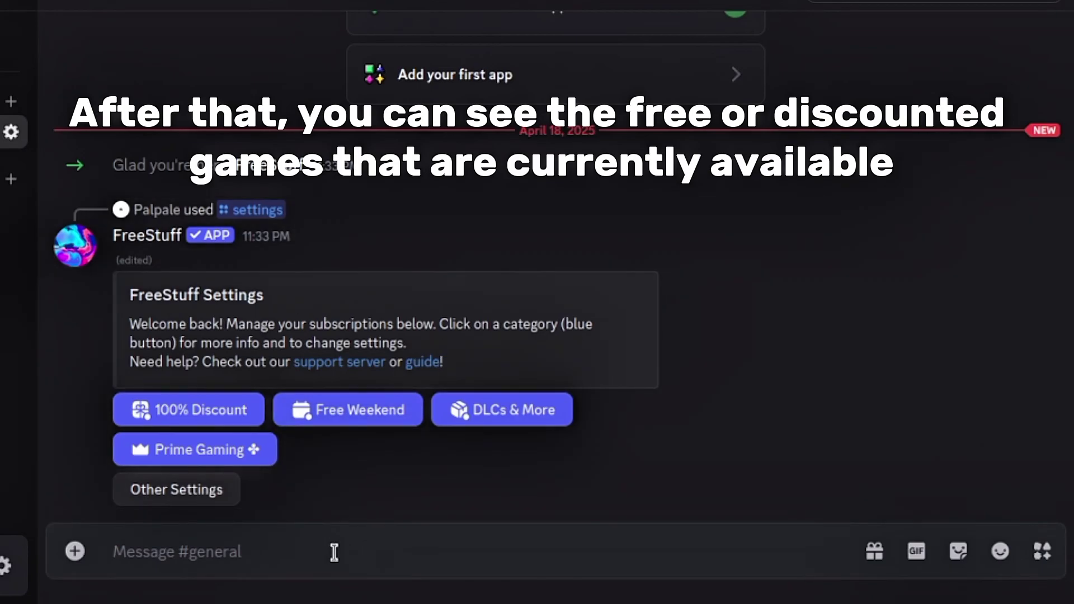
text(/)
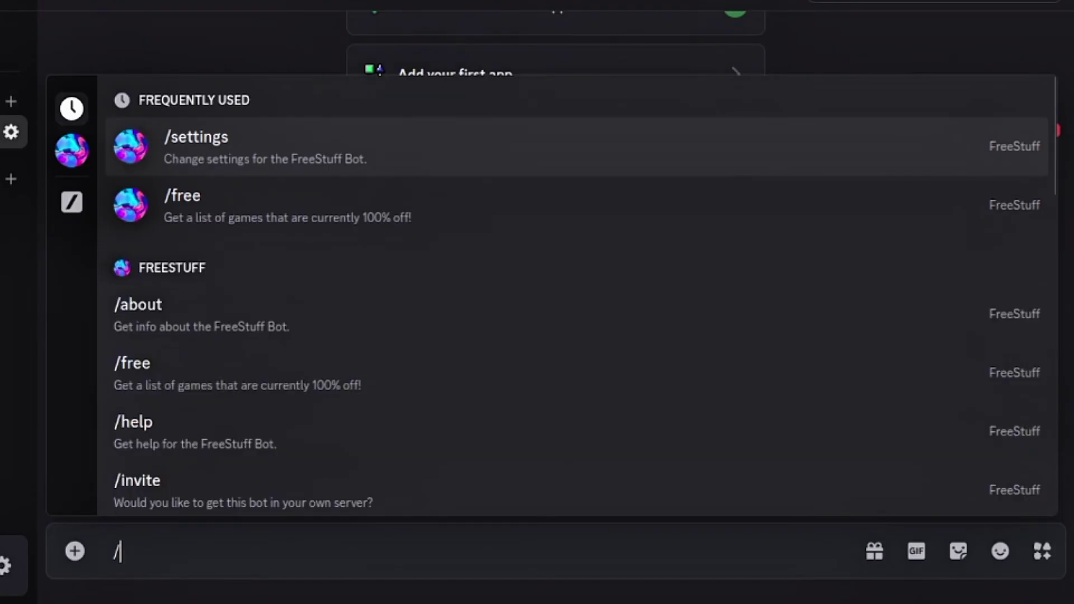
text(ga)
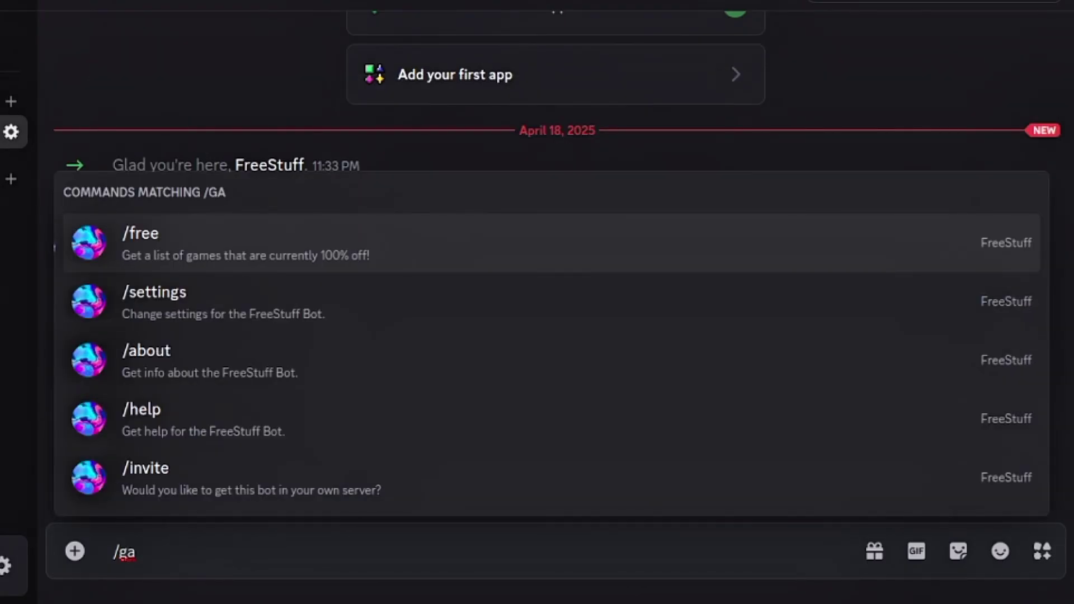
- Run /free to list current free games and view its Free Weekend and DLCs & More offers
key(BackSpace)
key(BackSpace)
text(free)
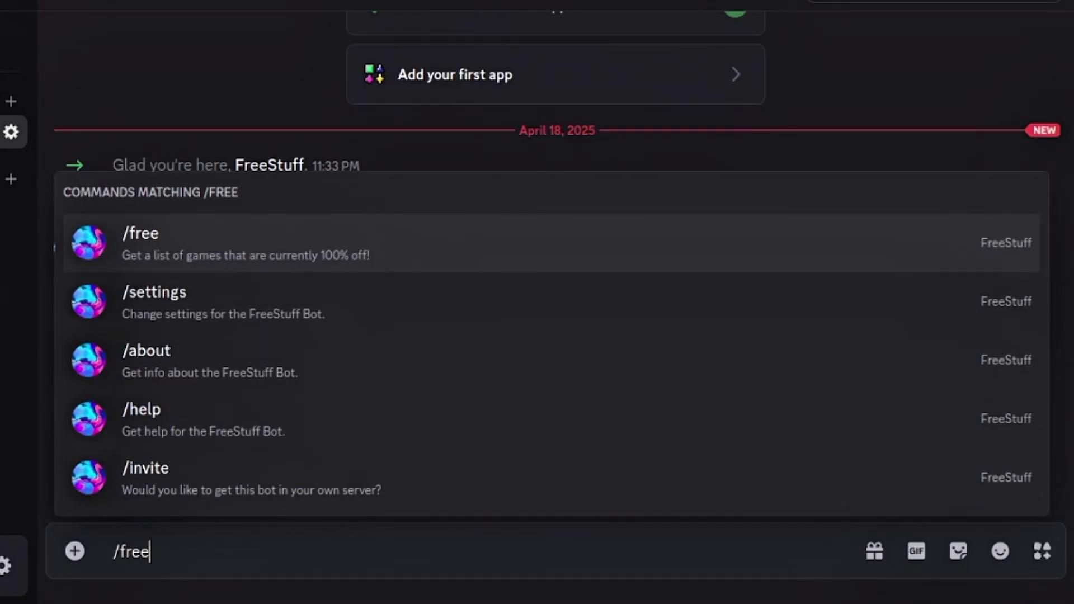
key(Return)
key(Return)
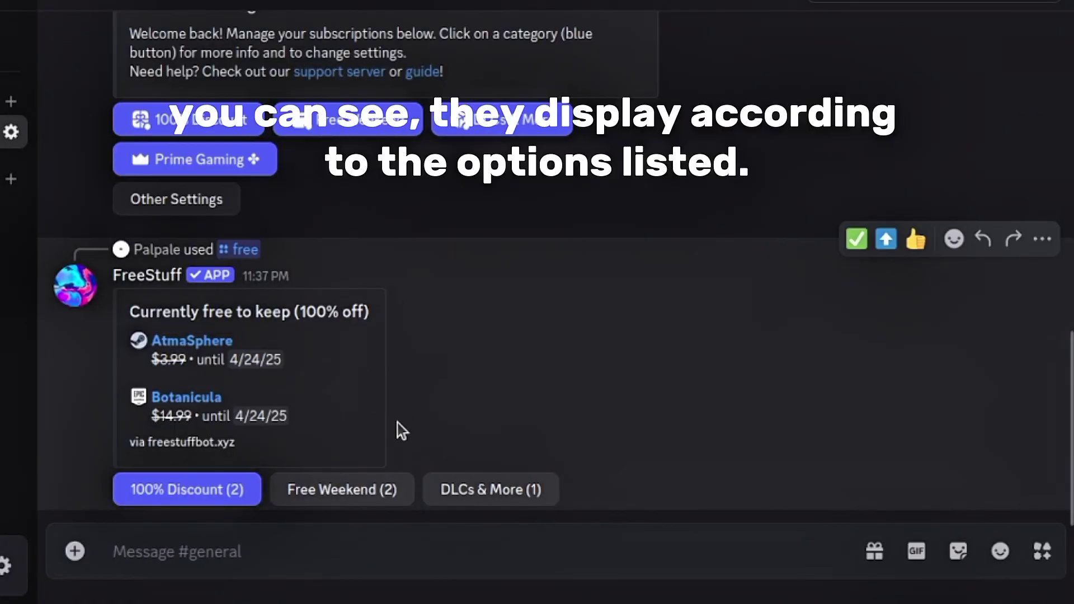
click(324, 506)
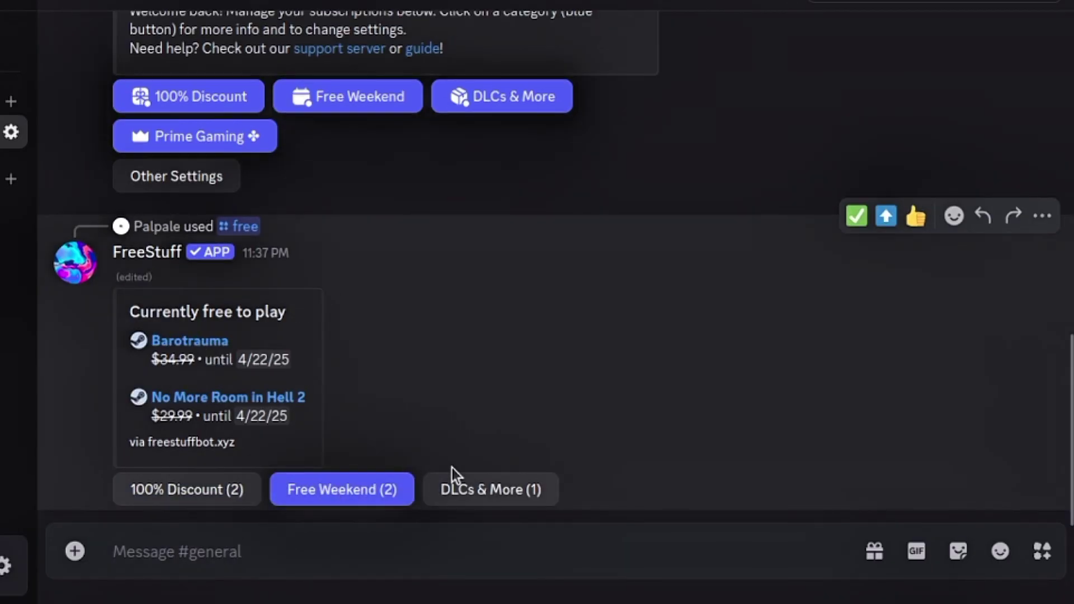
click(487, 490)
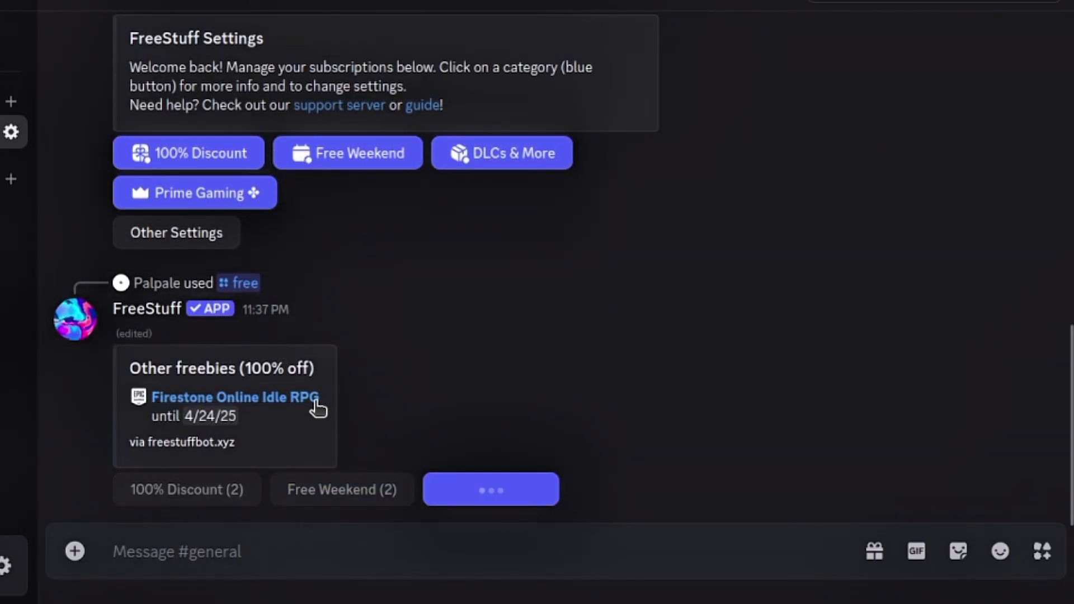